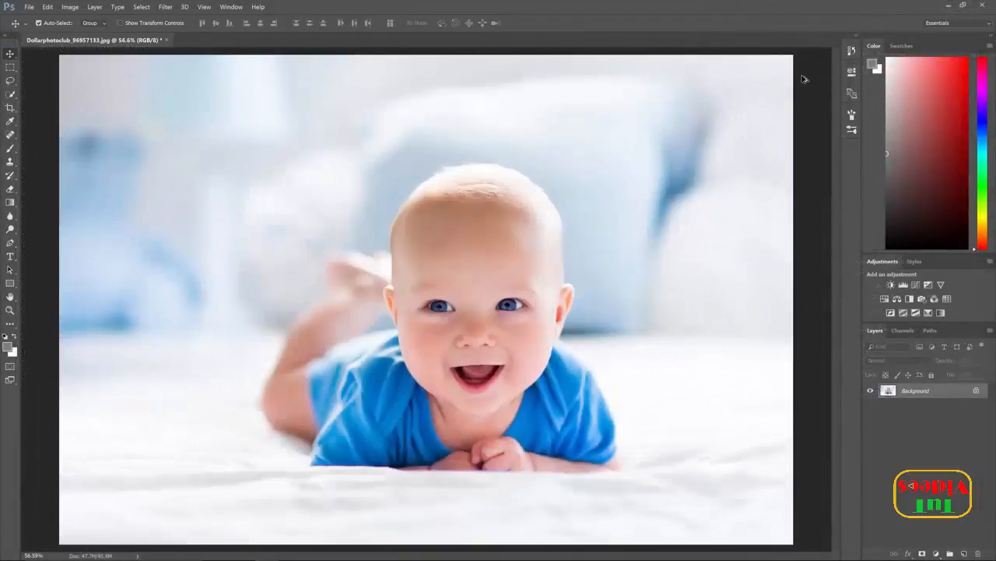
# Step: Duplicate the baby photo's Background layer and resize the copy with Free Transform
pyautogui.hotkey('ctrl', 'j')
pyautogui.hotkey('ctrl', 't')
pyautogui.moveTo(793, 55); pyautogui.dragTo(440, 293)
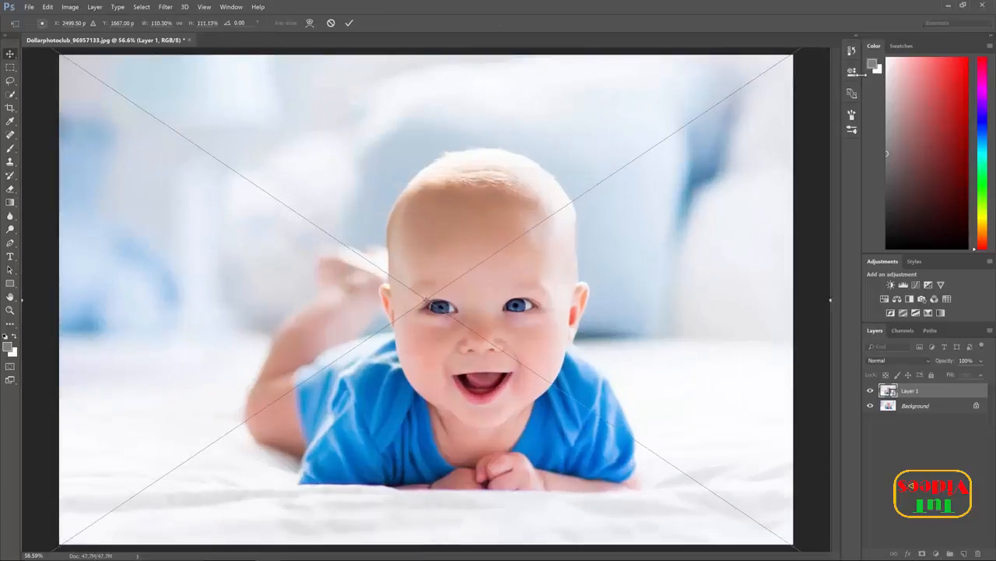
pyautogui.press('Return')
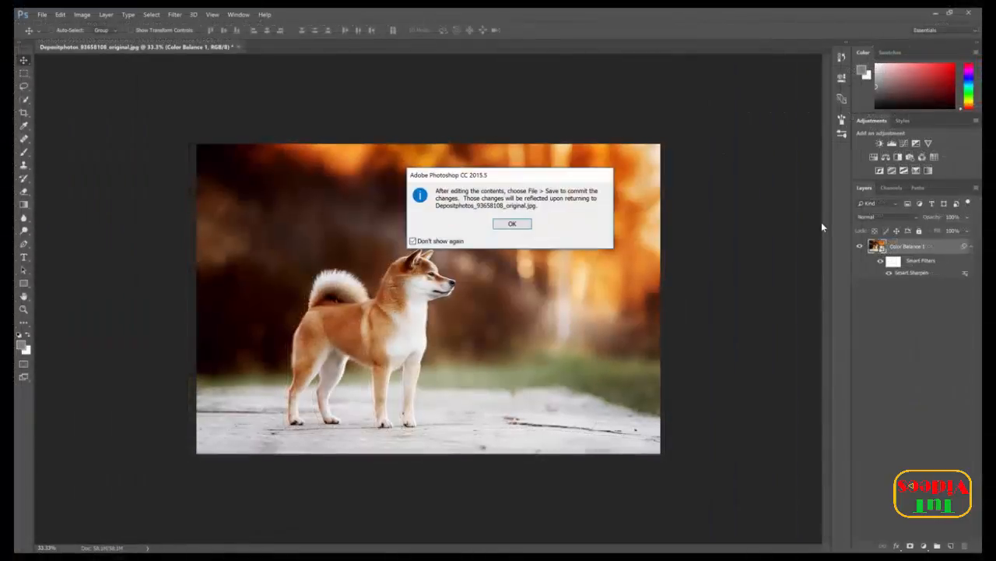
# Step: Hide the Gradient Fill 1 layer inside the Color Balance 1 smart object and save its contents
pyautogui.press('Return')
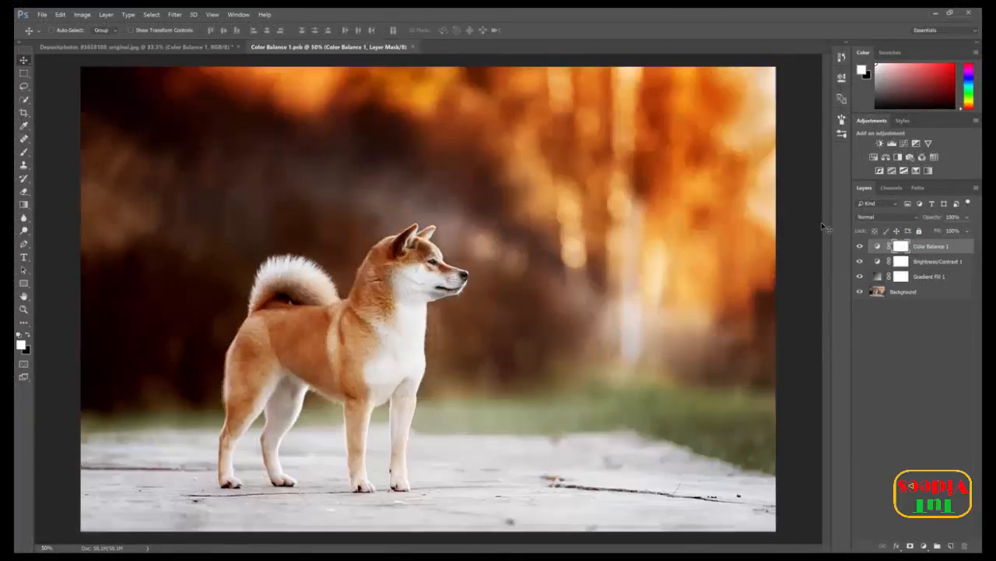
pyautogui.click(860, 276)
pyautogui.hotkey('ctrl', 'w')
pyautogui.press('Return')
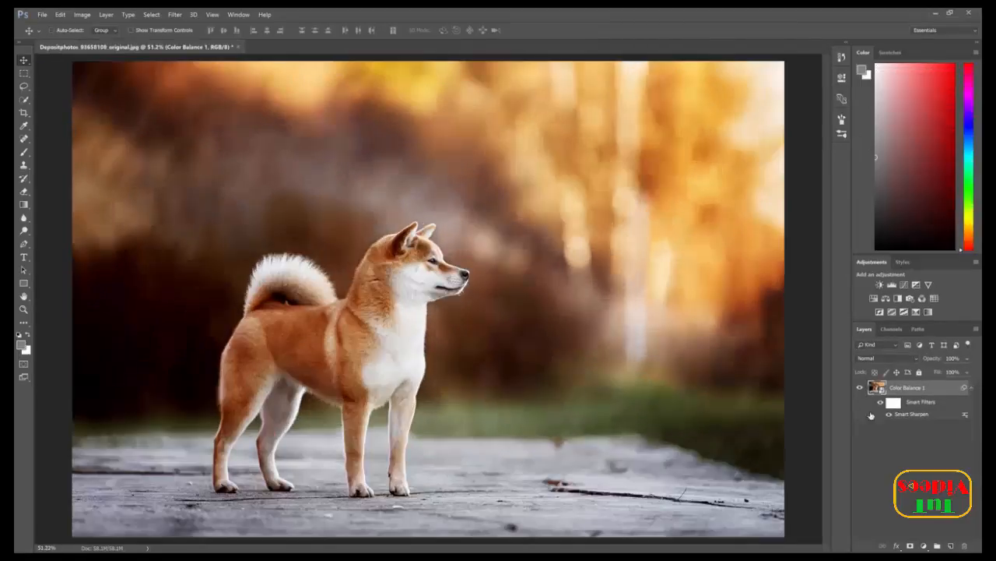
# Step: Slightly increase the radius of the Smart Sharpen smart filter on the Color Balance 1 layer
pyautogui.doubleClick(932, 417)
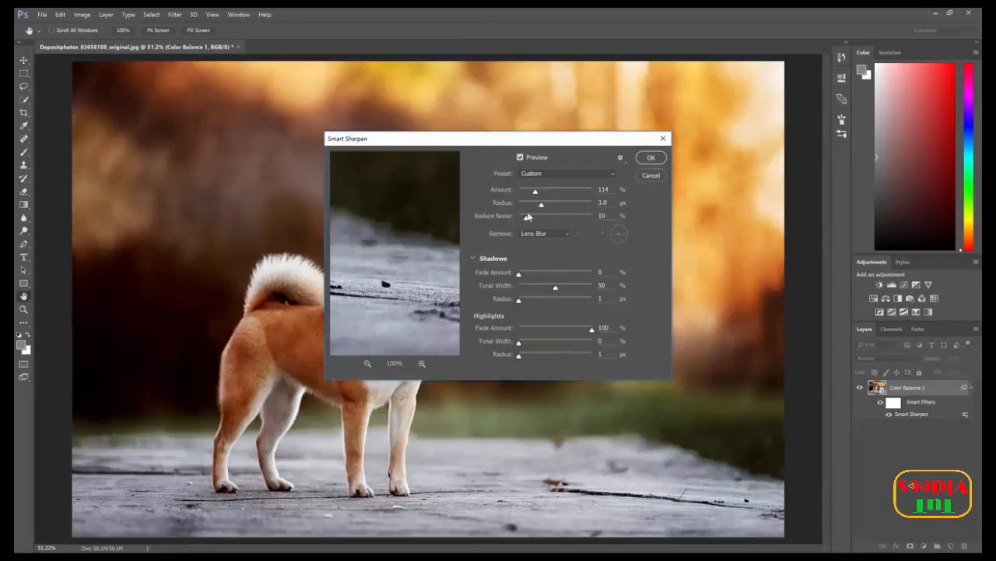
pyautogui.moveTo(544, 208); pyautogui.dragTo(548, 206)
pyautogui.click(651, 158)
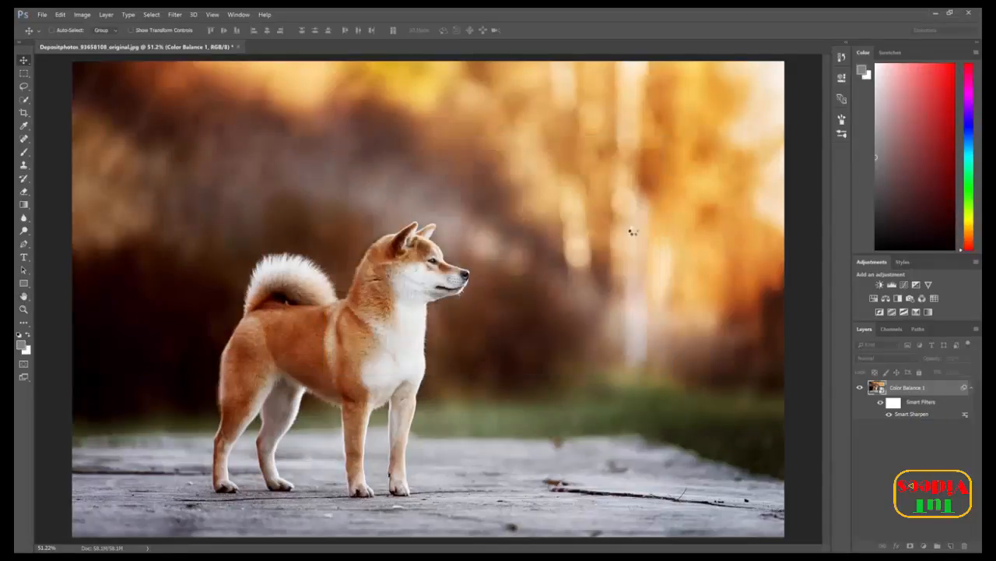
# Step: Apply the Oil Paint filter to the Color Balance 1 smart object with stylization 5.0 and lighting enabled
pyautogui.click(175, 15)
pyautogui.moveTo(215, 193)
pyautogui.click(327, 226)
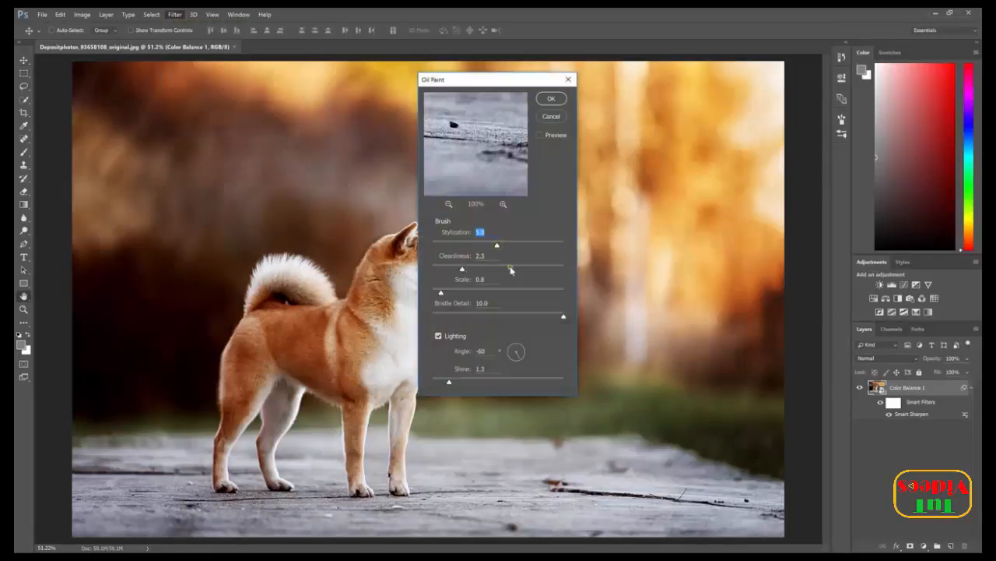
pyautogui.press('Tab')
pyautogui.click(551, 99)
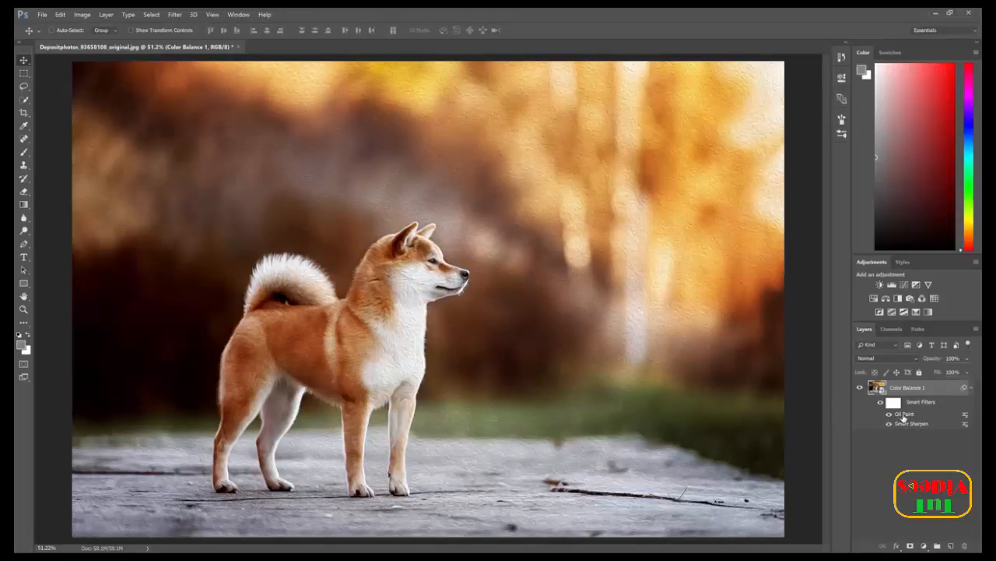
# Step: Move the Smart Sharpen filter above Oil Paint and open its blending options
pyautogui.moveTo(907, 421); pyautogui.dragTo(907, 411)
pyautogui.doubleClick(966, 414)
pyautogui.click(696, 151)
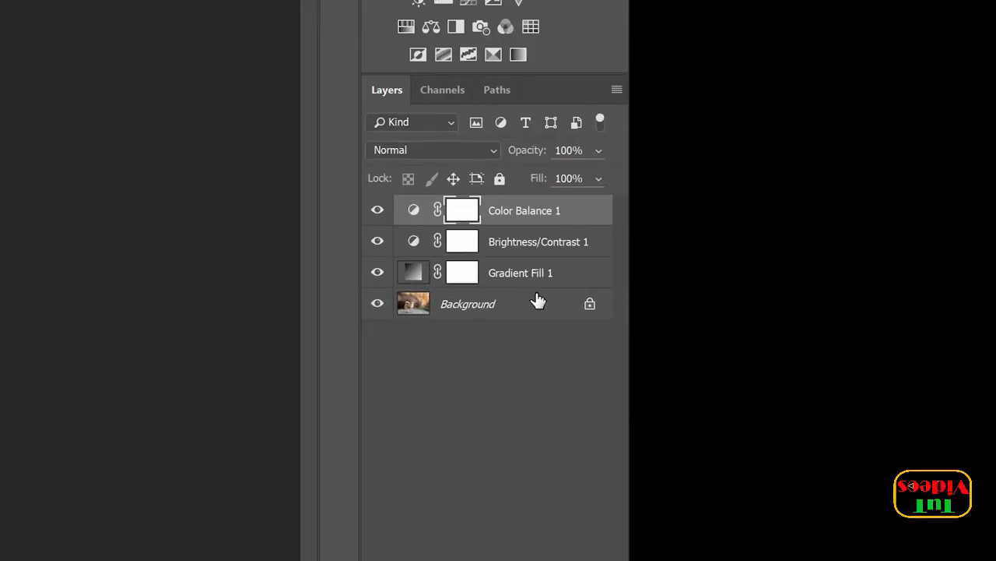
# Step: Merge the adjustment layers and the Background into a single layer, and undo the merge
pyautogui.keyDown('shift'); pyautogui.click(538, 301); pyautogui.keyUp('shift')
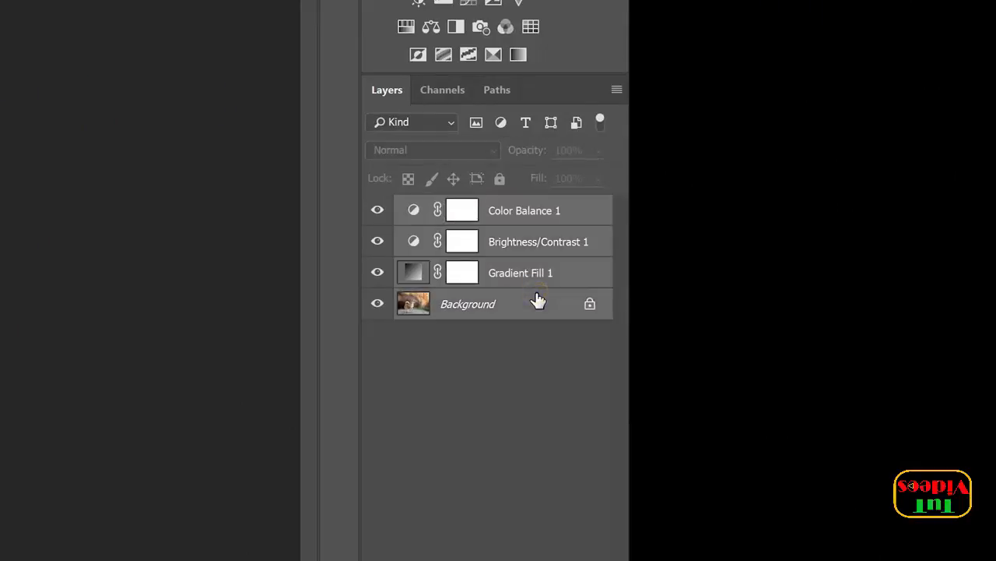
pyautogui.hotkey('ctrl', 'e')
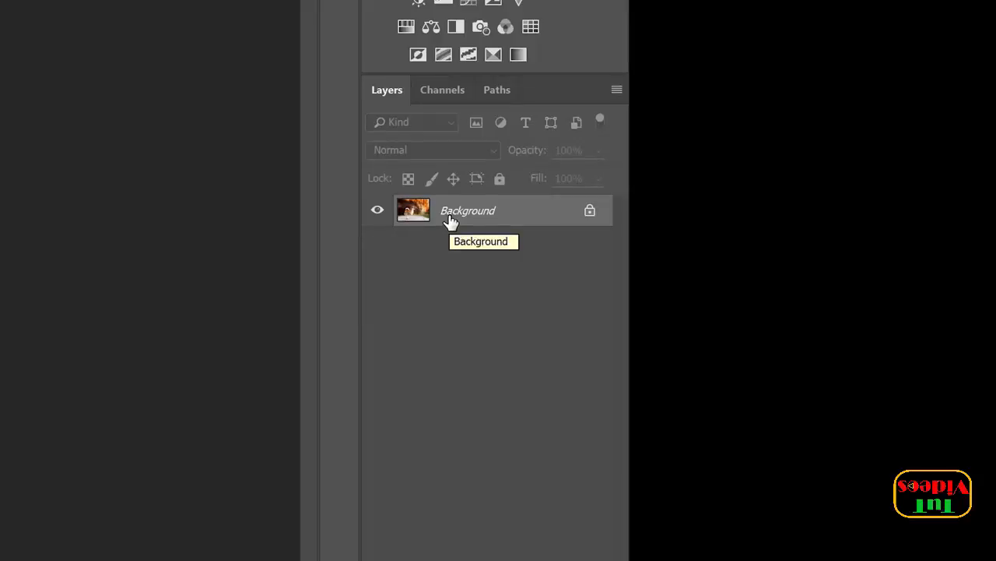
pyautogui.hotkey('ctrl', 'z')
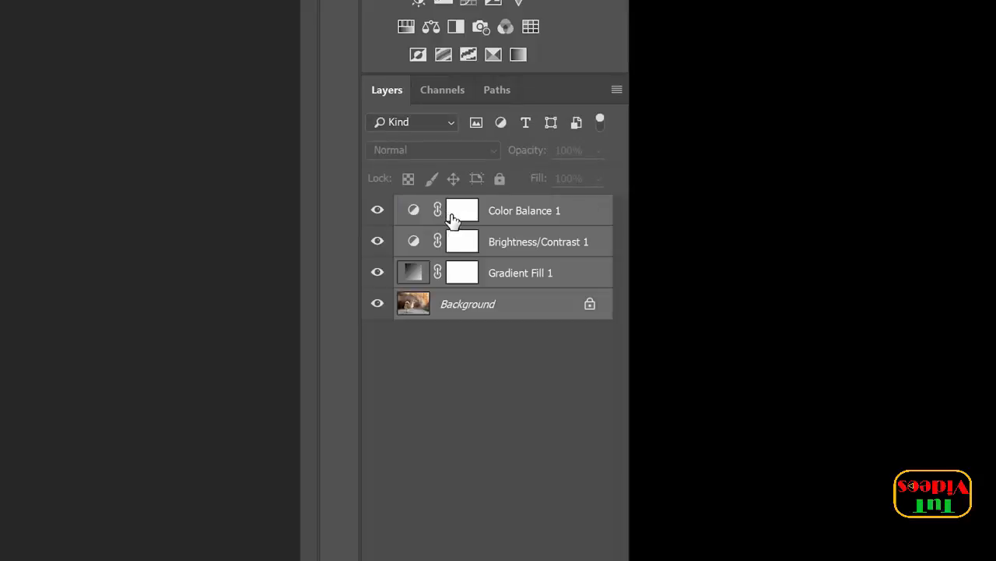
# Step: Stamp all visible layers into a new layer above Color Balance 1 and apply Smart Sharpen at 114% amount and 3.0 px radius
pyautogui.click(506, 209)
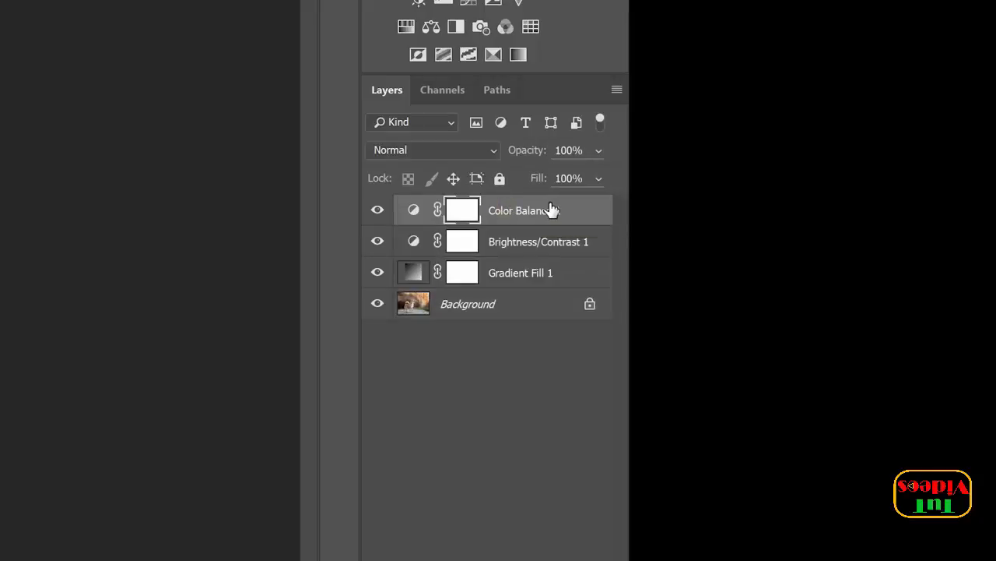
pyautogui.hotkey('ctrl', 'shift', 'alt', 'e')
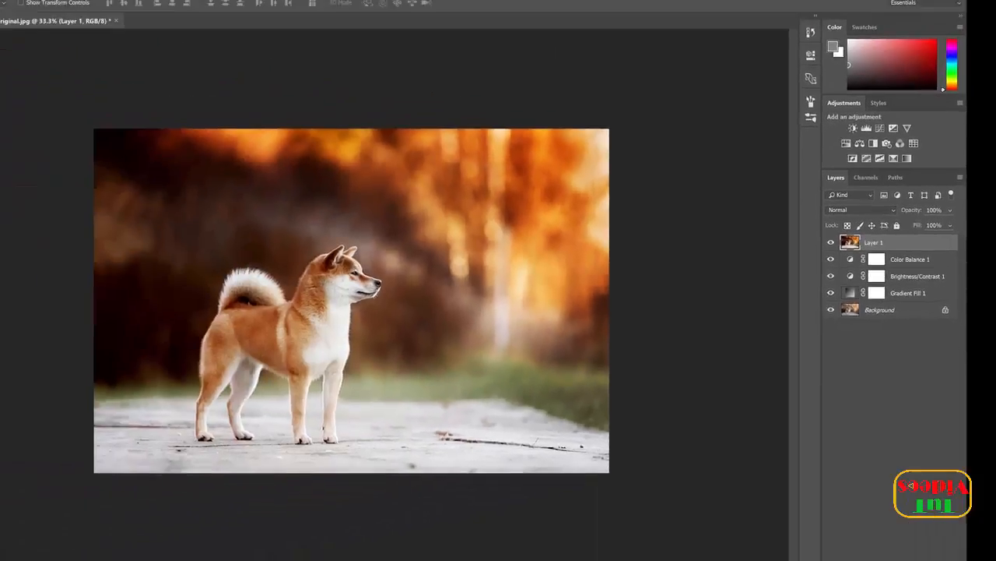
pyautogui.click(166, 6)
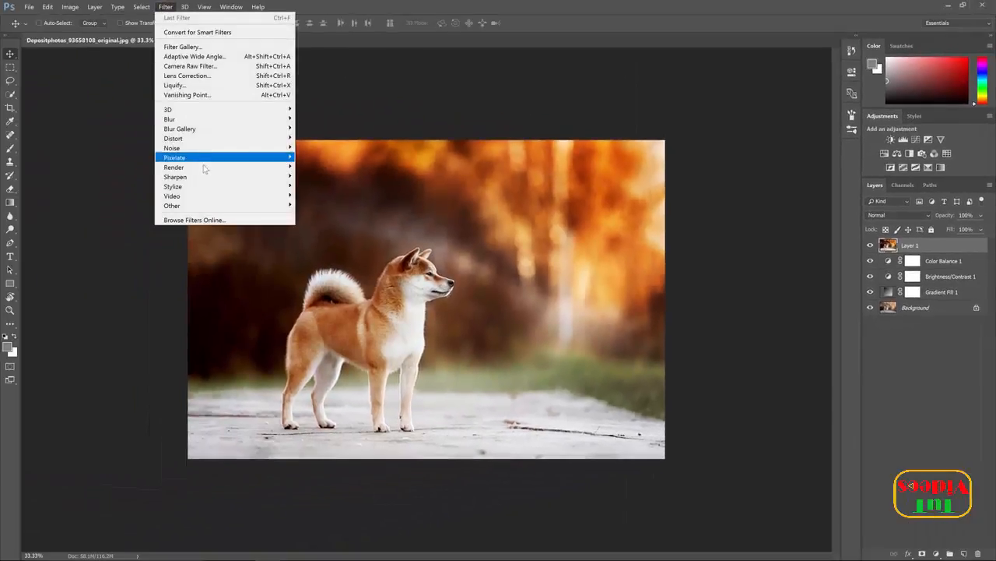
pyautogui.moveTo(204, 177)
pyautogui.click(335, 216)
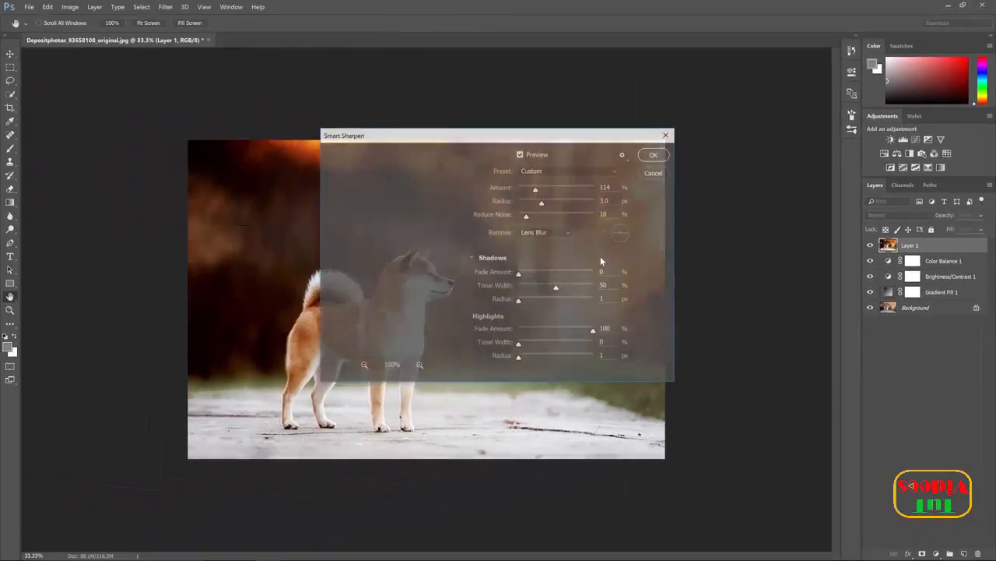
pyautogui.click(653, 154)
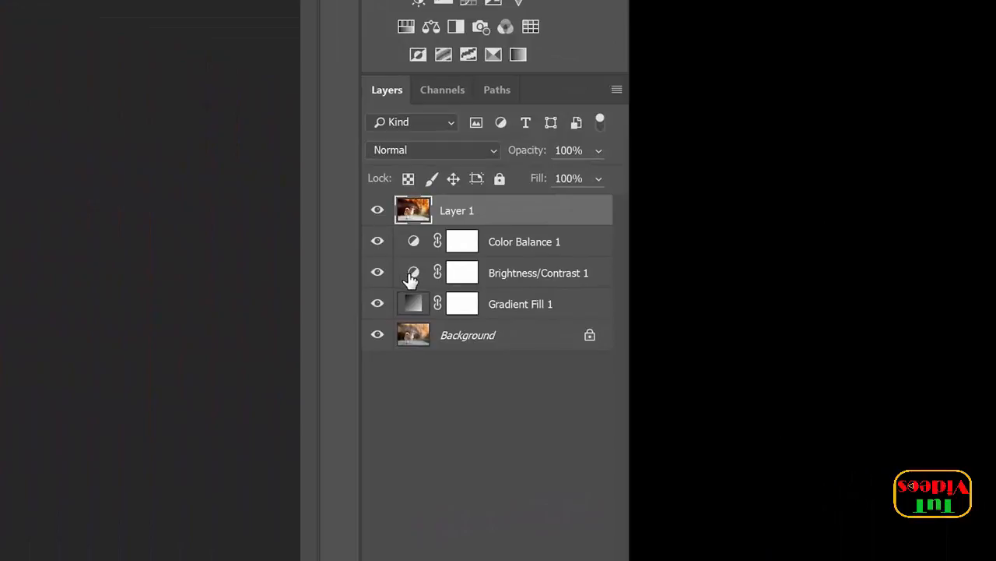
# Step: Delete the stamped Layer 1 from the top of the layer stack
pyautogui.click(413, 273)
pyautogui.click(419, 213)
pyautogui.press('Delete')
pyautogui.click(418, 243)
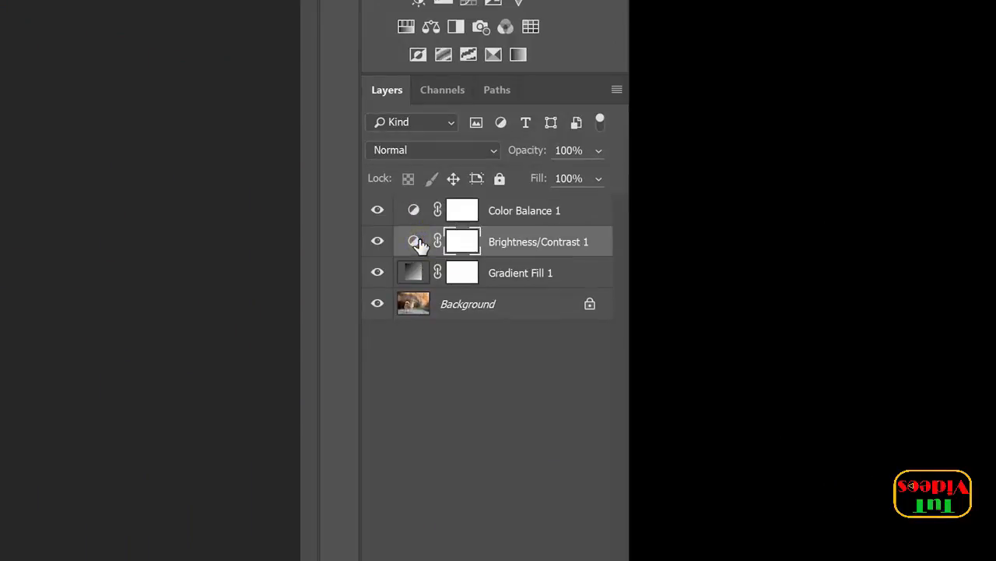
# Step: Convert all four layers into one smart object and apply Smart Sharpen with amount 114%, radius 3.0 px and noise reduction 10%
pyautogui.click(520, 208)
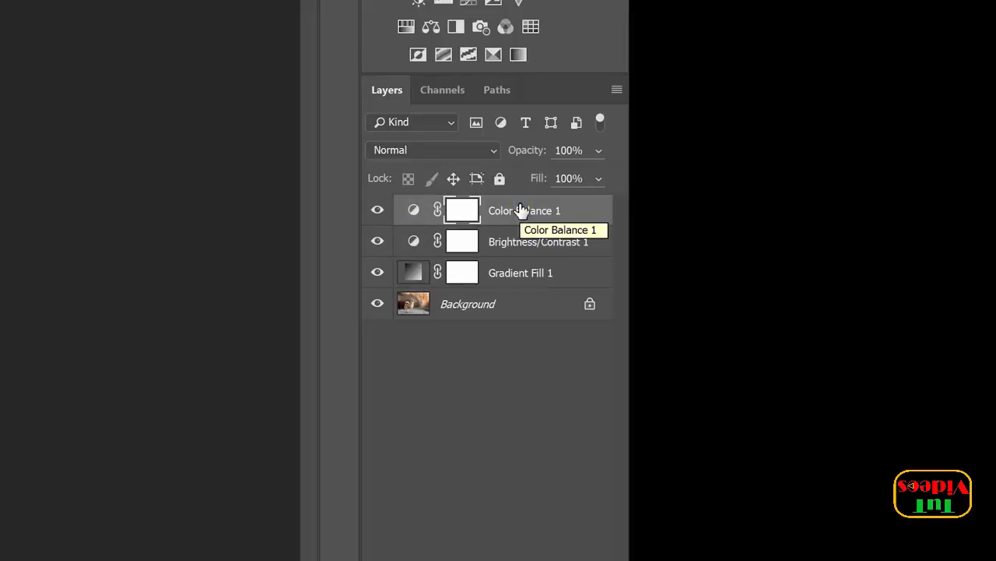
pyautogui.keyDown('shift'); pyautogui.click(496, 305); pyautogui.keyUp('shift')
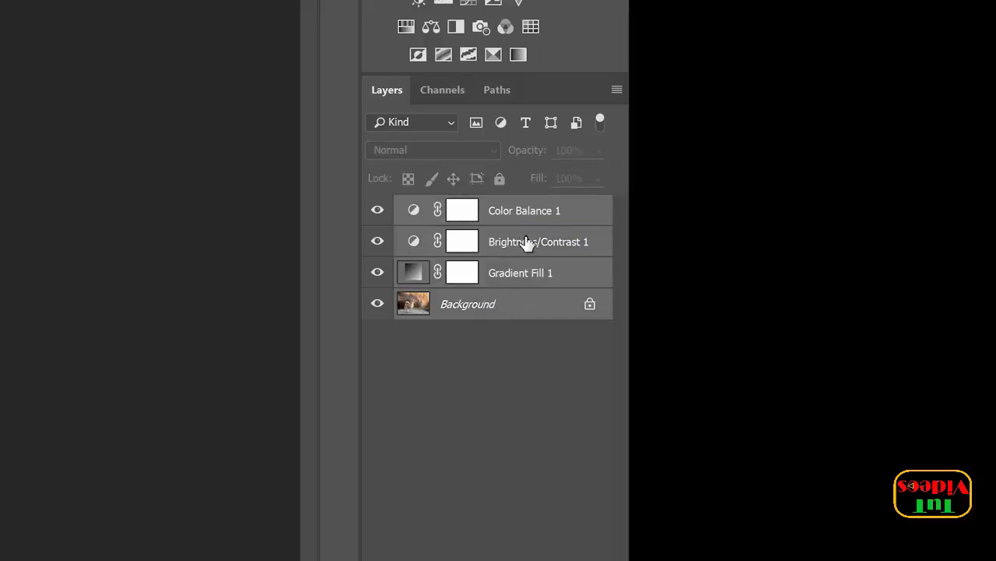
pyautogui.rightClick(541, 211)
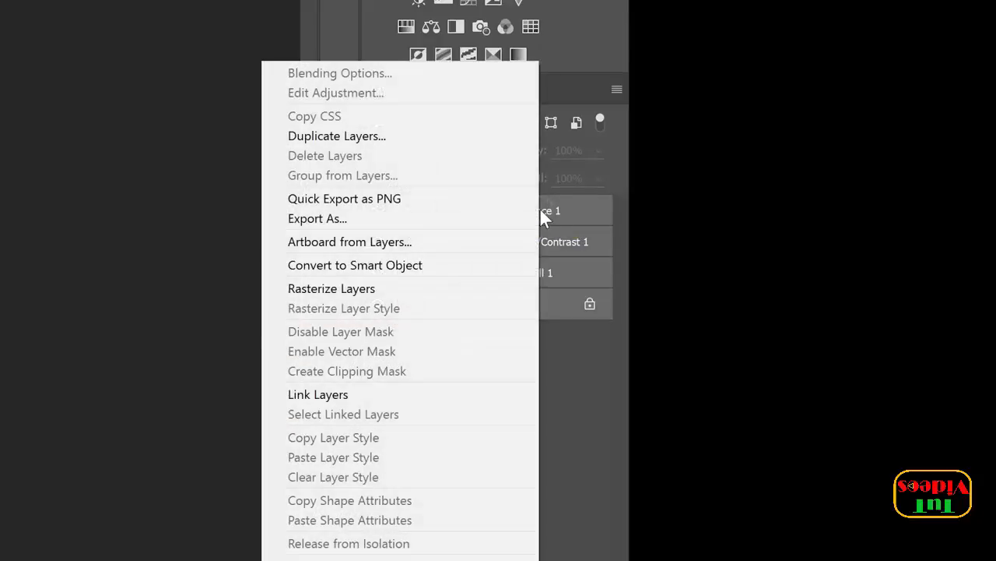
pyautogui.click(447, 268)
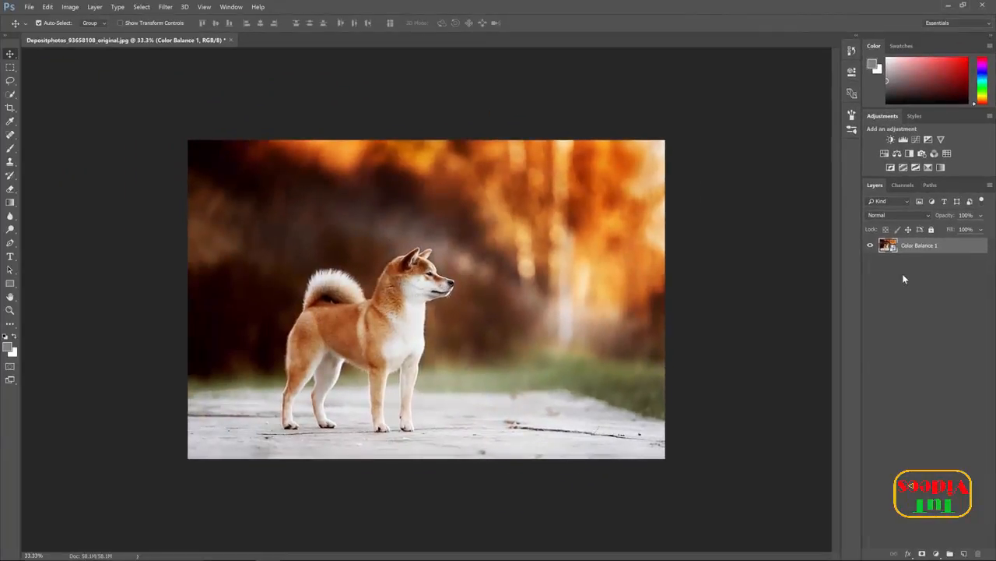
pyautogui.hotkey('ctrl', 'alt', 'f')
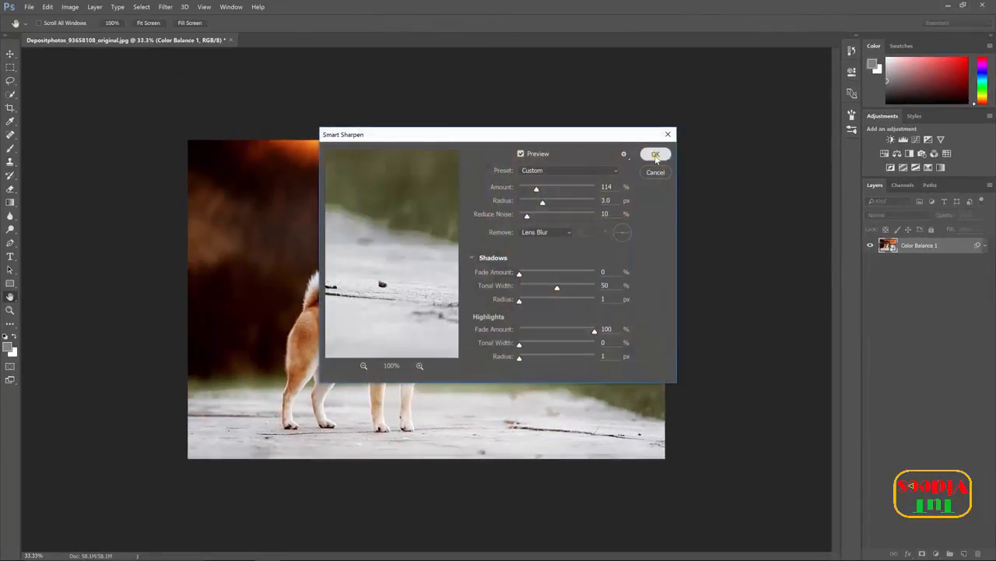
pyautogui.click(656, 154)
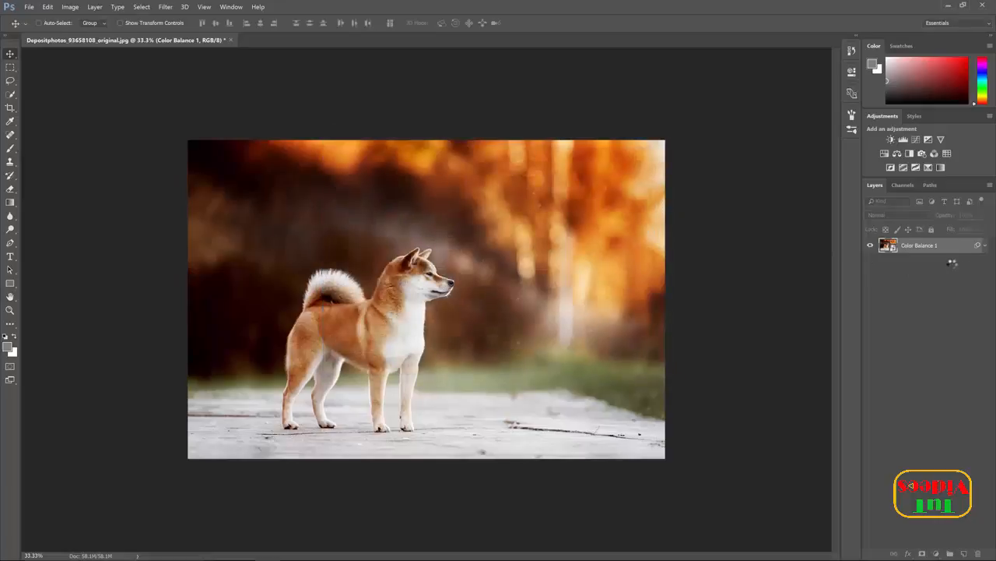
# Step: Open the Color Balance 1 smart object's contents, hide Gradient Fill 1, and close with the change saved
pyautogui.doubleClick(892, 247)
pyautogui.press('Return')
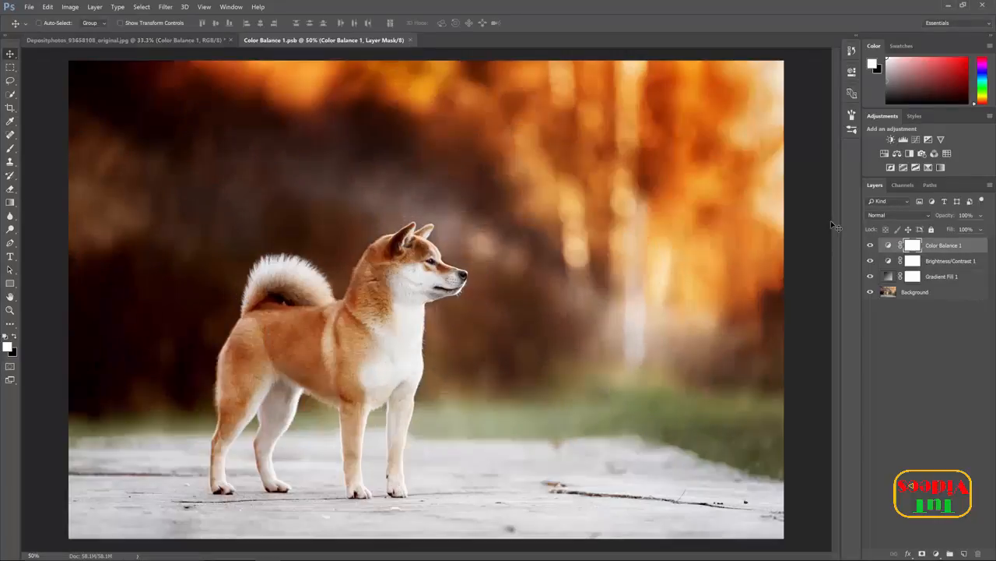
pyautogui.click(870, 278)
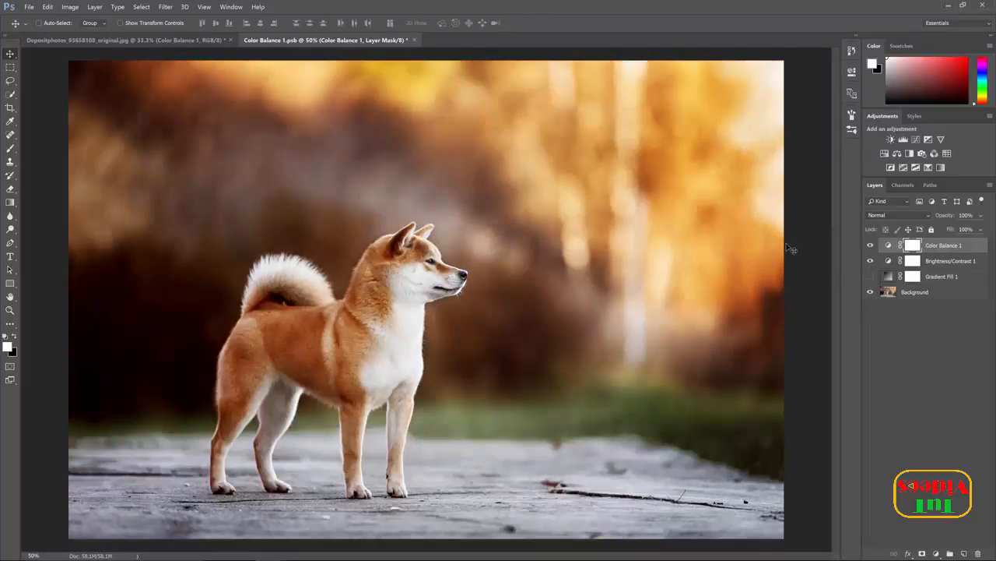
pyautogui.hotkey('ctrl', 'w')
pyautogui.press('Return')
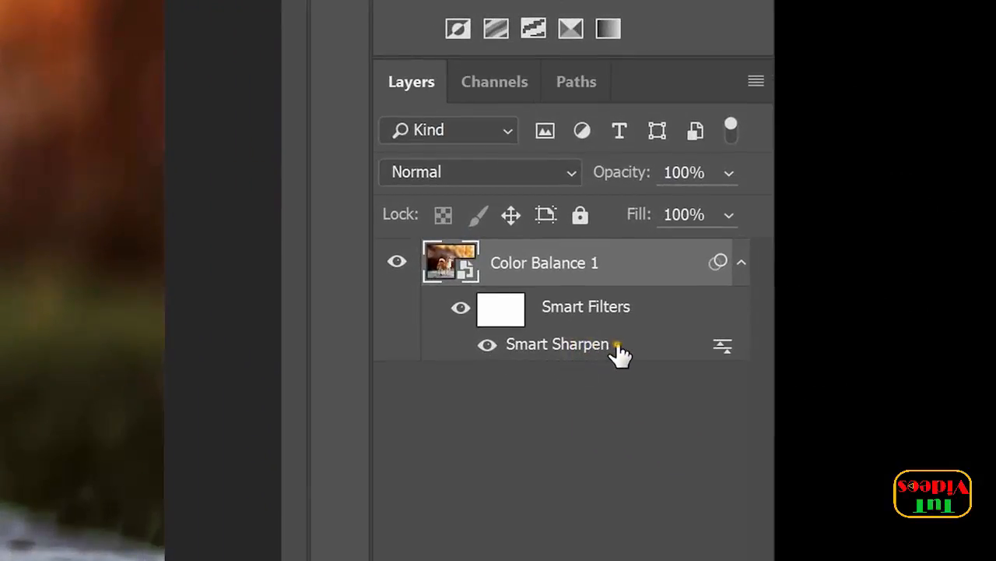
# Step: Edit the Smart Sharpen smart filter and slightly lower its amount
pyautogui.doubleClick(619, 350)
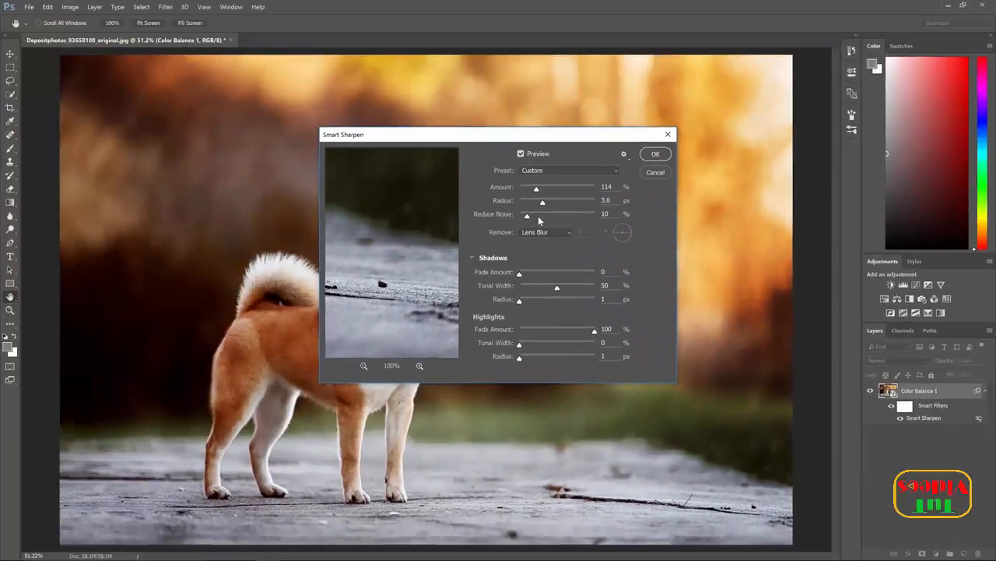
pyautogui.moveTo(272, 81); pyautogui.dragTo(282, 82)
pyautogui.moveTo(537, 190); pyautogui.dragTo(533, 192)
pyautogui.click(654, 154)
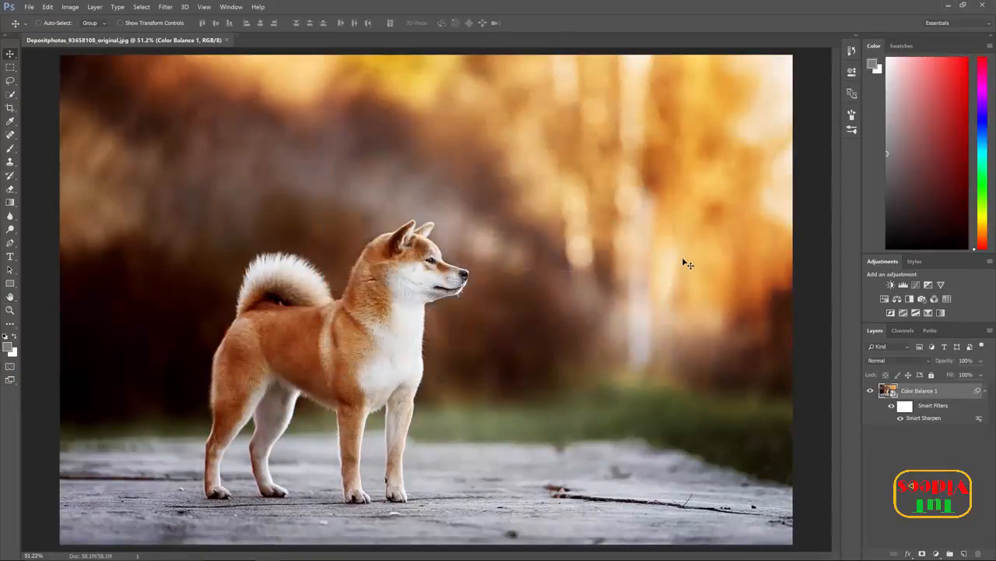
# Step: Add the Oil Paint filter to the Color Balance 1 smart object and place it below Smart Sharpen
pyautogui.click(165, 7)
pyautogui.click(187, 106)
pyautogui.press('Return')
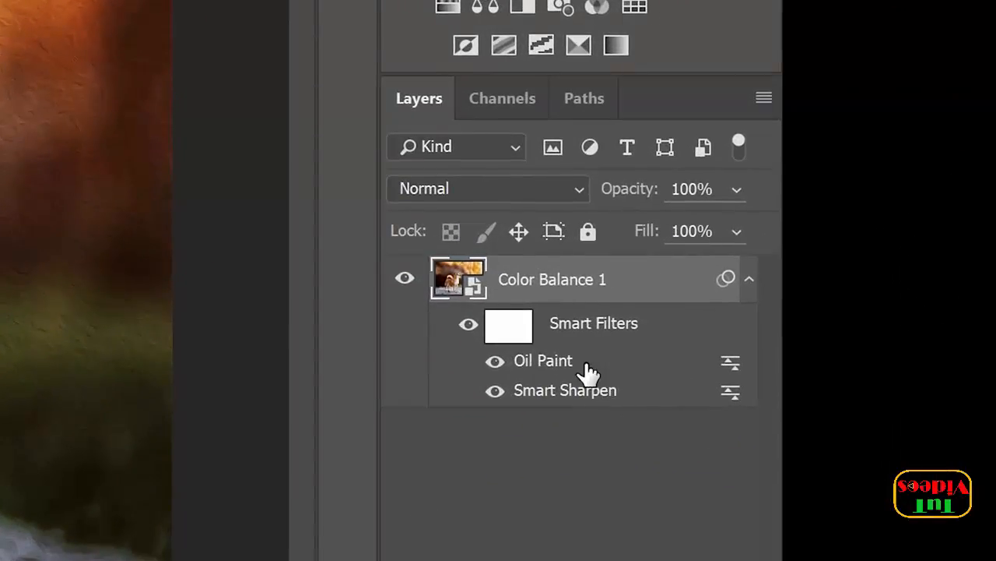
pyautogui.moveTo(529, 363)
pyautogui.mouseDown()
pyautogui.moveTo(536, 394)
pyautogui.moveTo(549, 393)
pyautogui.mouseUp()
# Step: Set the Smart Sharpen filter's blending mode to Overlay and reduce its opacity
pyautogui.doubleClick(736, 363)
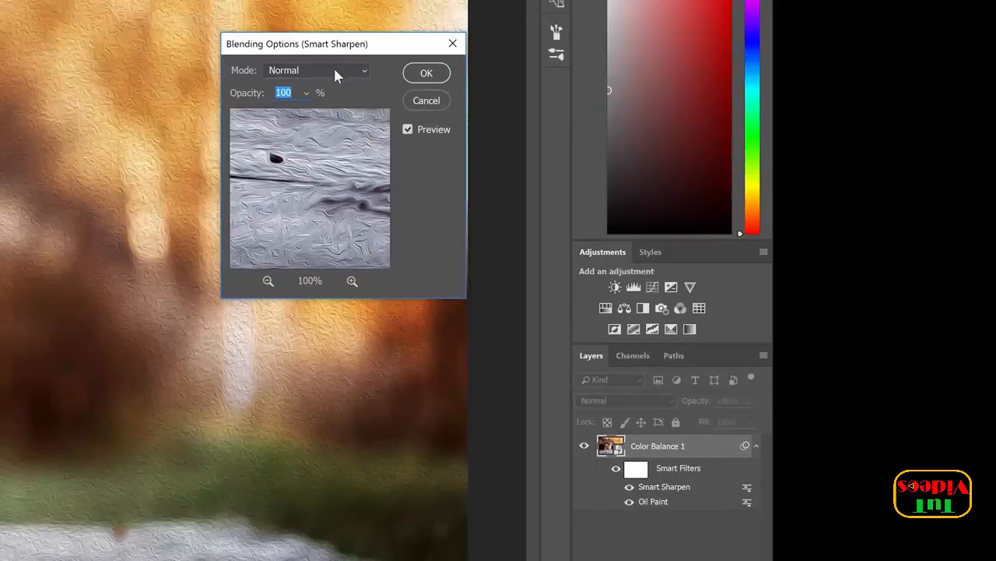
pyautogui.click(334, 74)
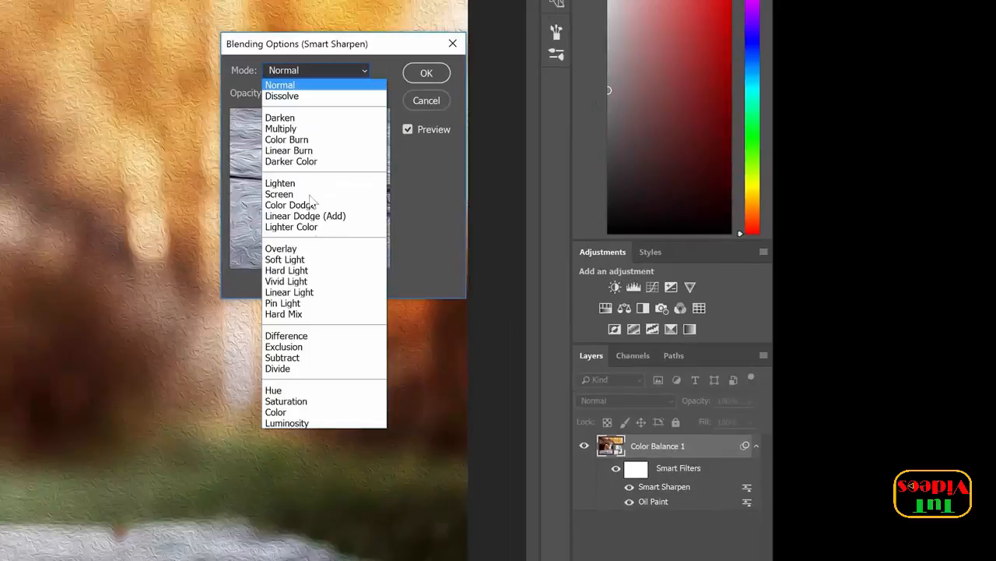
pyautogui.click(319, 245)
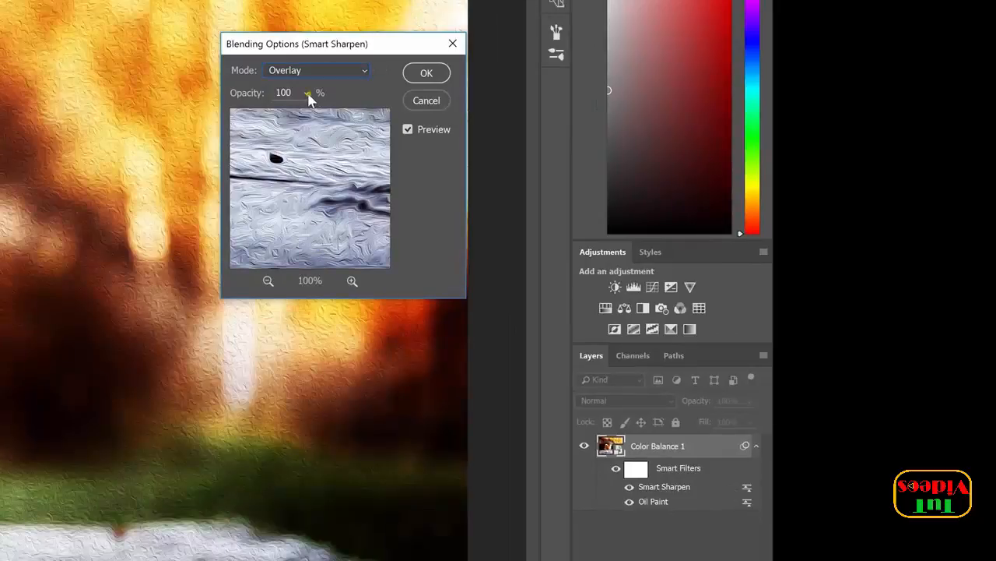
pyautogui.click(307, 95)
pyautogui.click(273, 118)
pyautogui.click(415, 75)
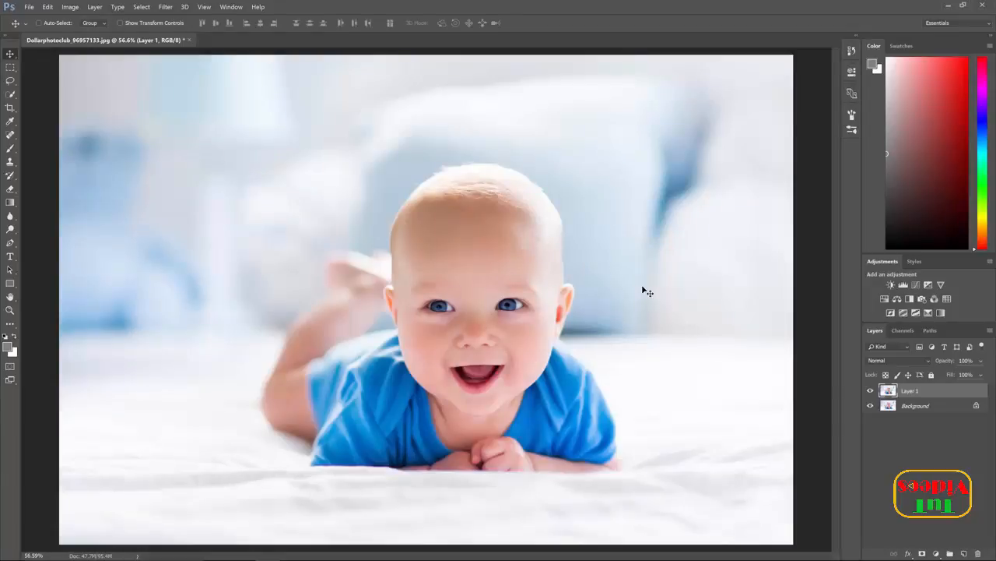
# Step: Scale the regular Layer 1 down to a tiny size and enlarge it back to fill the canvas
pyautogui.hotkey('ctrl', 't')
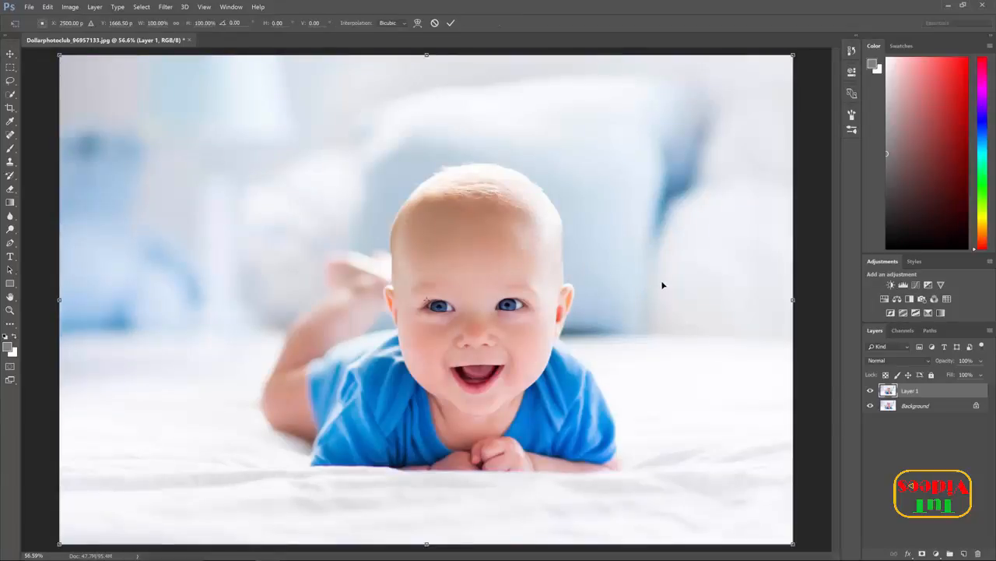
pyautogui.moveTo(792, 55); pyautogui.dragTo(805, 75)
pyautogui.press('Return')
pyautogui.hotkey('ctrl', 't')
pyautogui.press('Return')
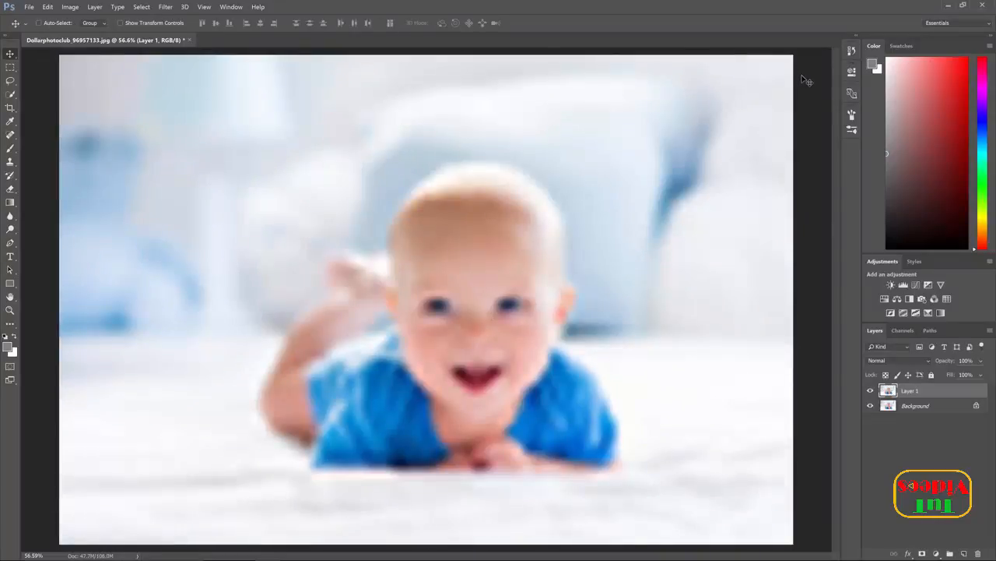
# Step: Undo the scaling of Layer 1 and make a fresh duplicate of the Background layer
pyautogui.hotkey('ctrl', 'z')
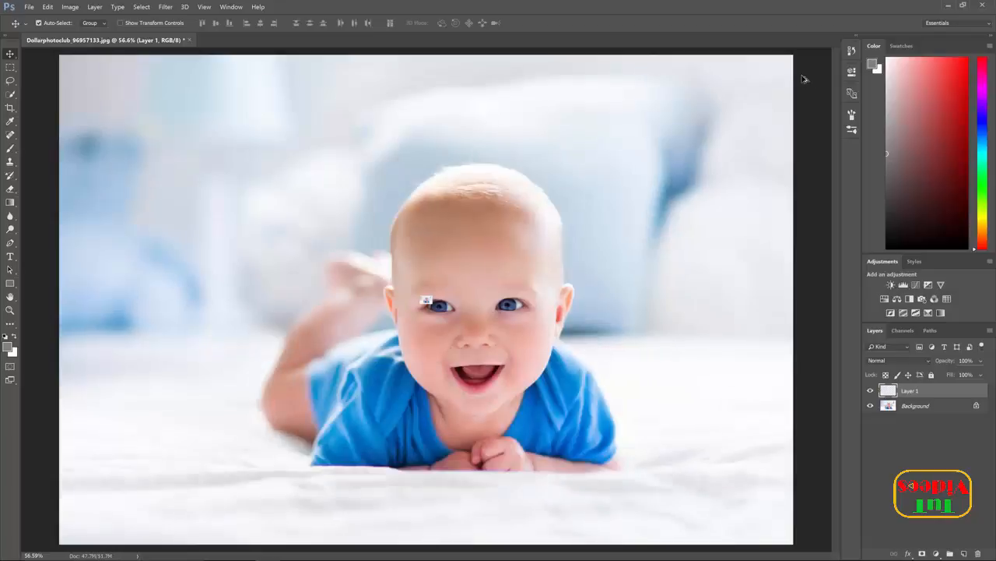
pyautogui.hotkey('ctrl', 'z')
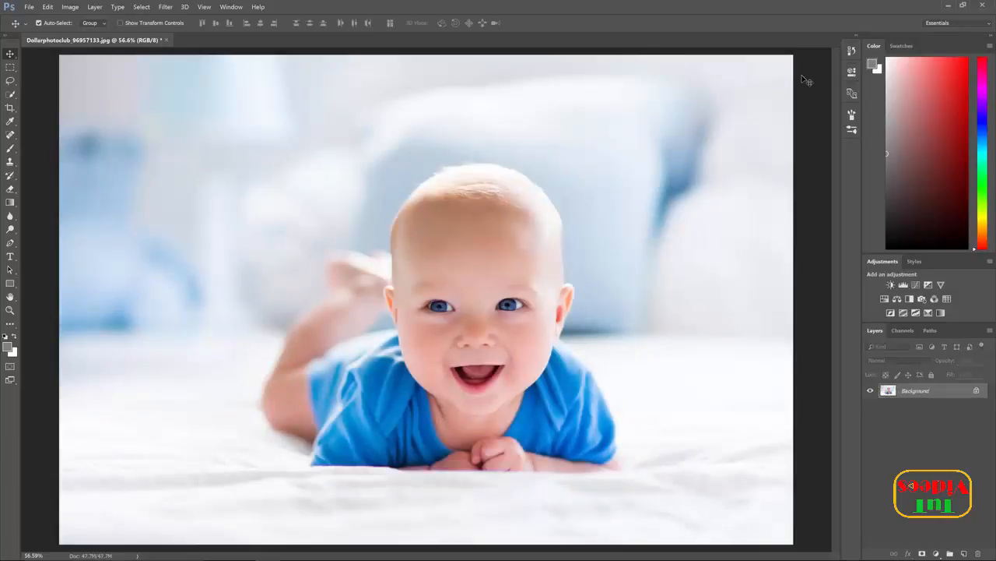
pyautogui.hotkey('ctrl', 'j')
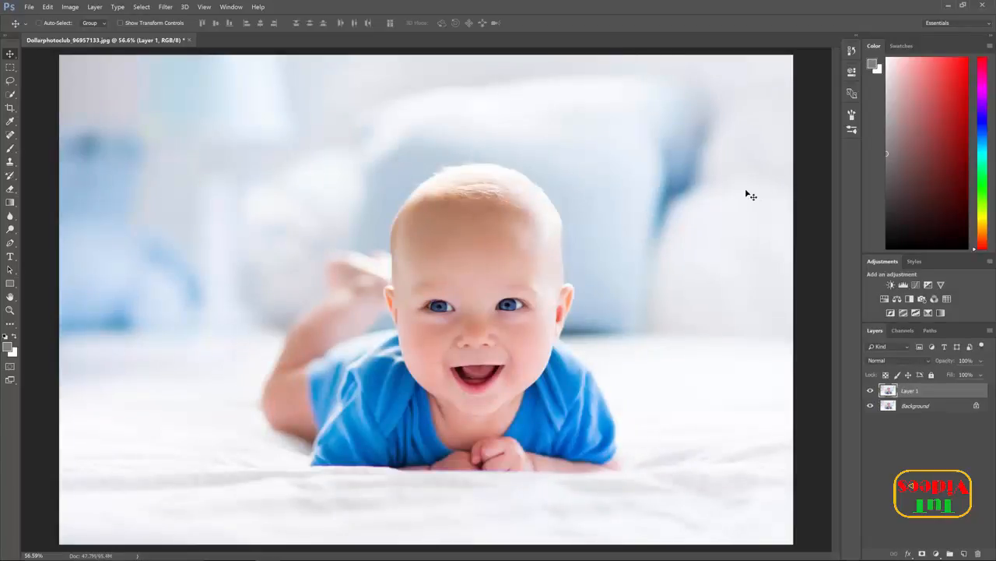
# Step: Convert Layer 1 to a smart object
pyautogui.click(94, 6)
pyautogui.moveTo(125, 184)
pyautogui.click(249, 185)
# Step: Rescale the Layer 1 smart object to about 110.30% width and 111.13% height with Free Transform
pyautogui.hotkey('ctrl', 't')
pyautogui.moveTo(793, 55); pyautogui.dragTo(825, 33)
pyautogui.press('Return')
pyautogui.hotkey('ctrl', 't')
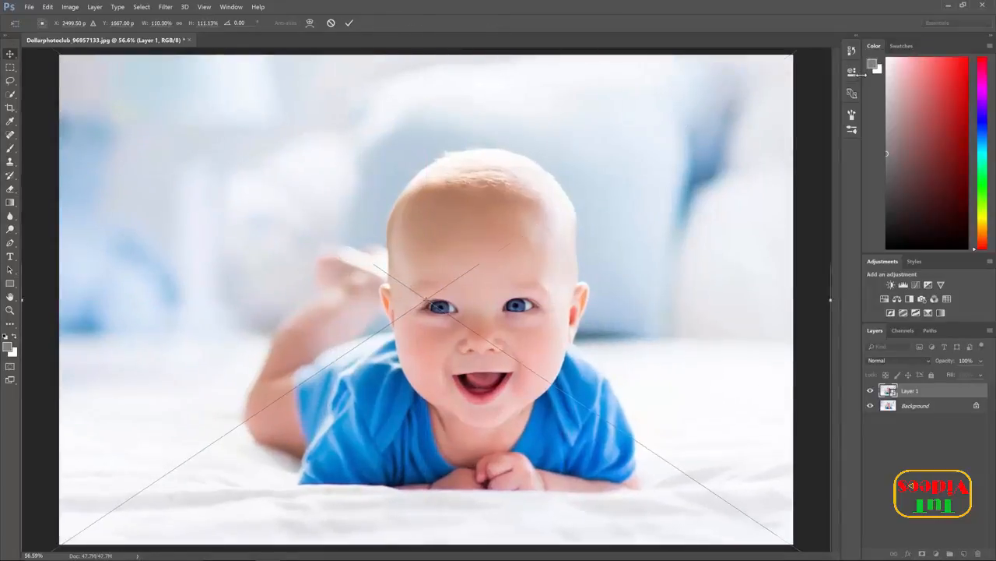
pyautogui.press('Return')
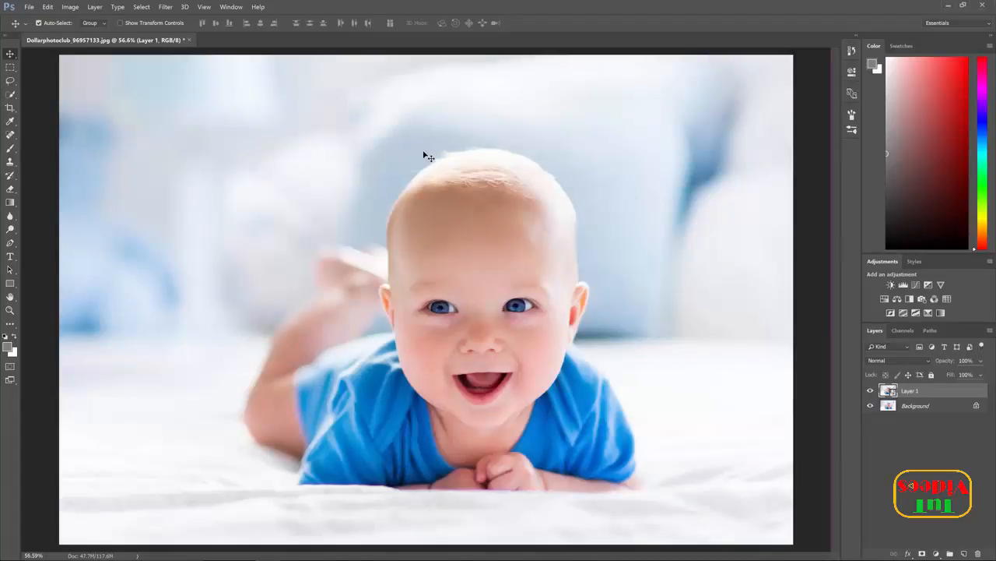
# Step: Reset the Layer 1 smart object to its original size by setting both width and height to 100%
pyautogui.hotkey('ctrl', 't')
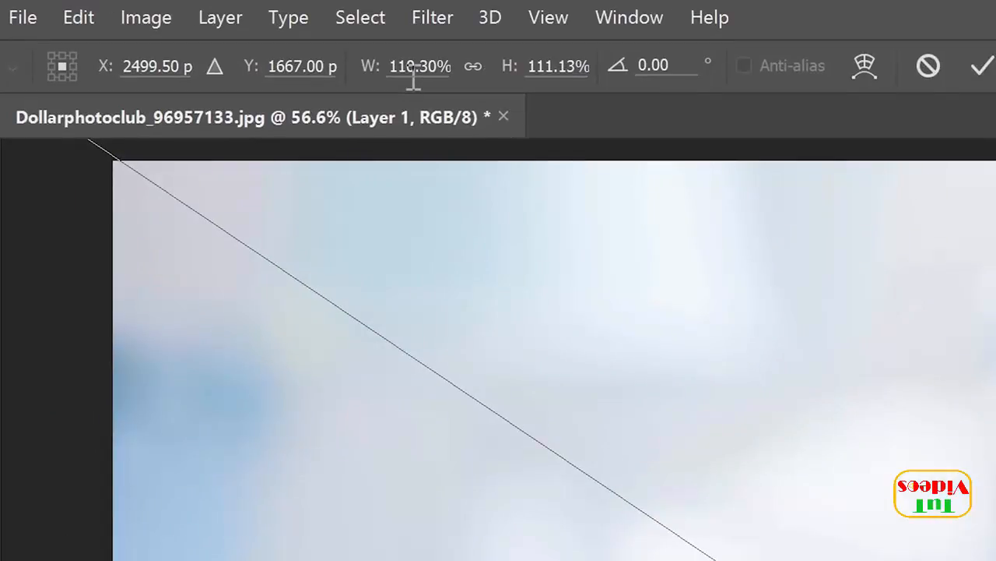
pyautogui.click(417, 73)
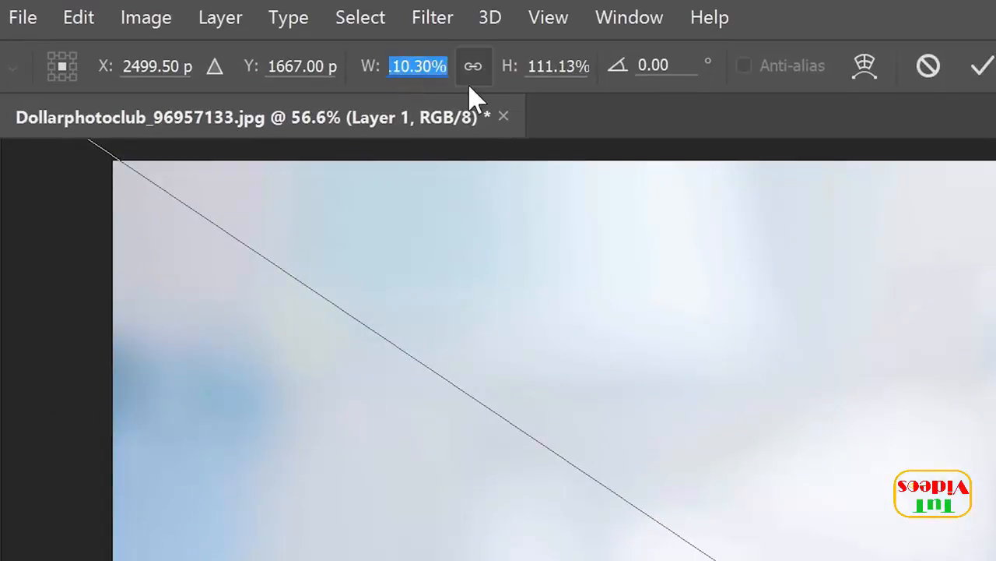
pyautogui.click(552, 65)
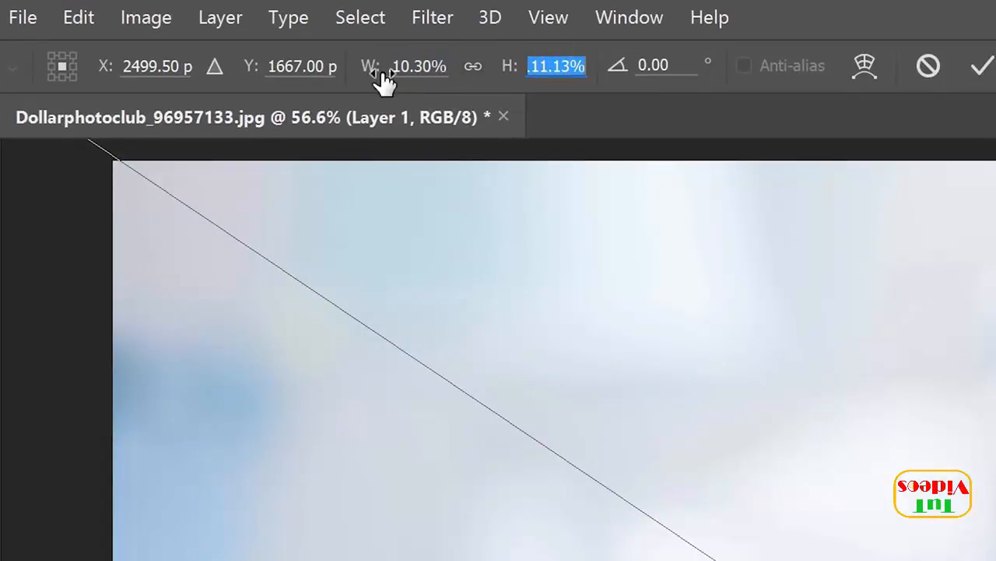
pyautogui.click(417, 68)
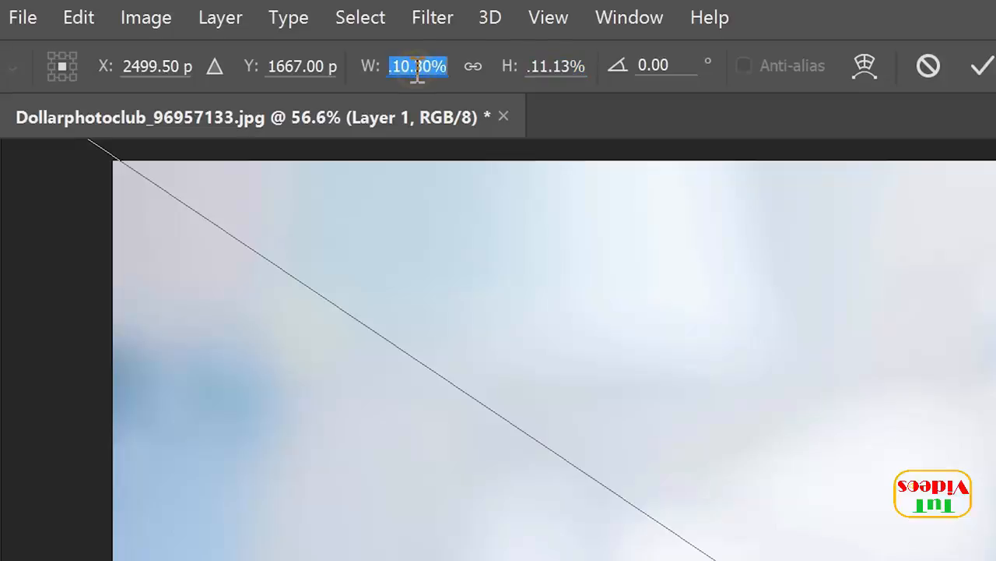
pyautogui.write('100')
pyautogui.press('Tab')
pyautogui.write('100')
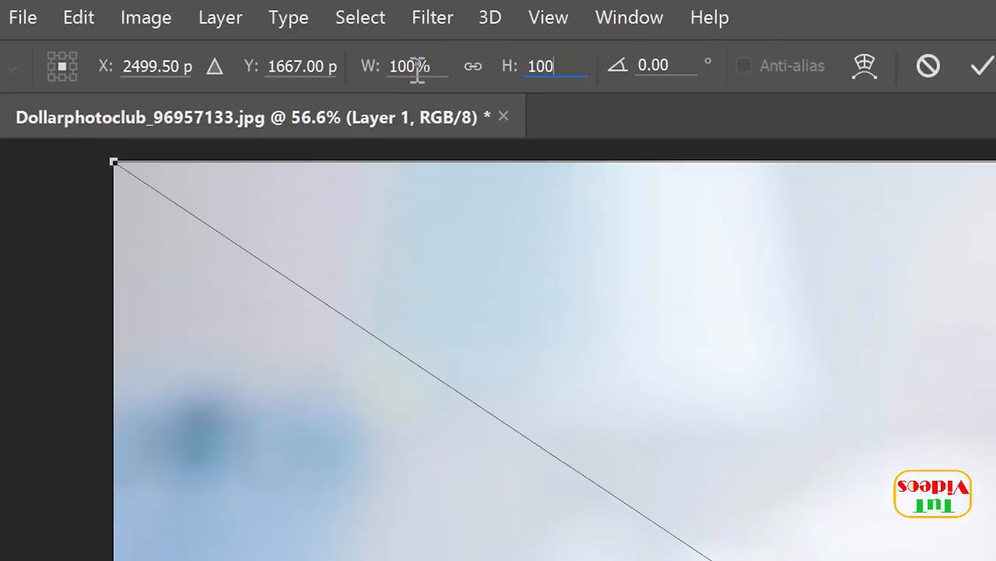
pyautogui.press('Return')
pyautogui.press('Return')
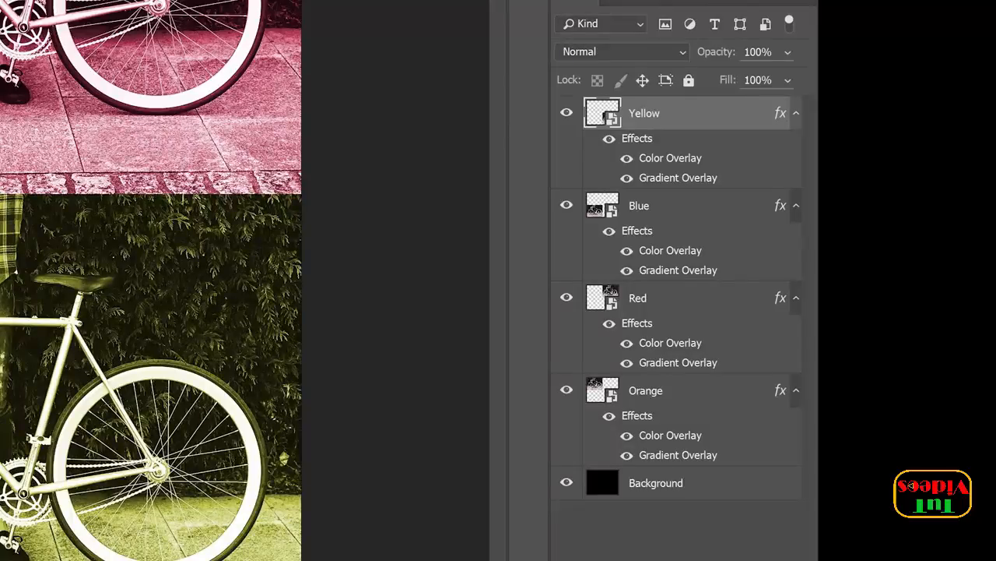
# Step: Select the Blue, Red and Orange smart object layers of the bicycle image in turn
pyautogui.click(663, 213)
pyautogui.click(662, 296)
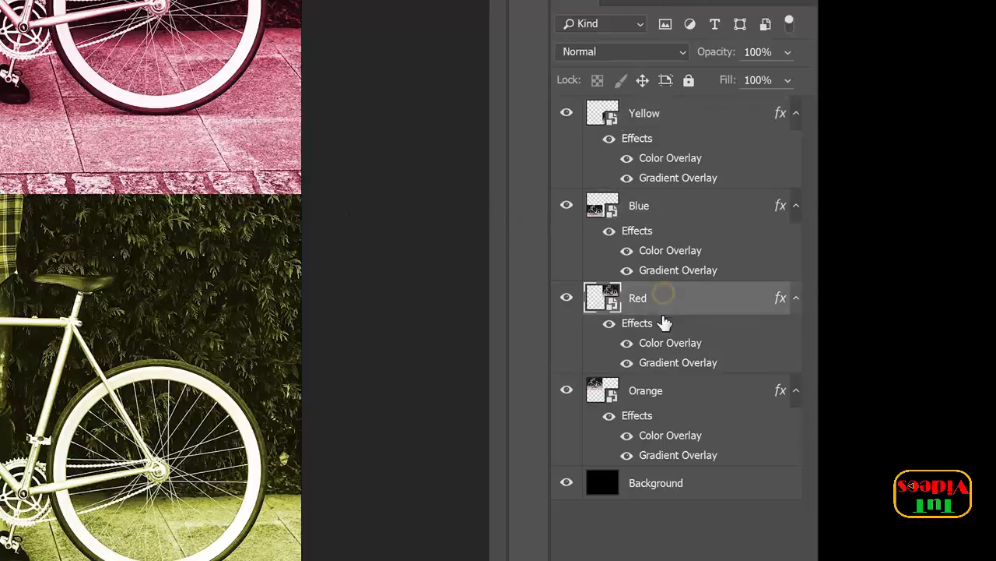
pyautogui.click(659, 392)
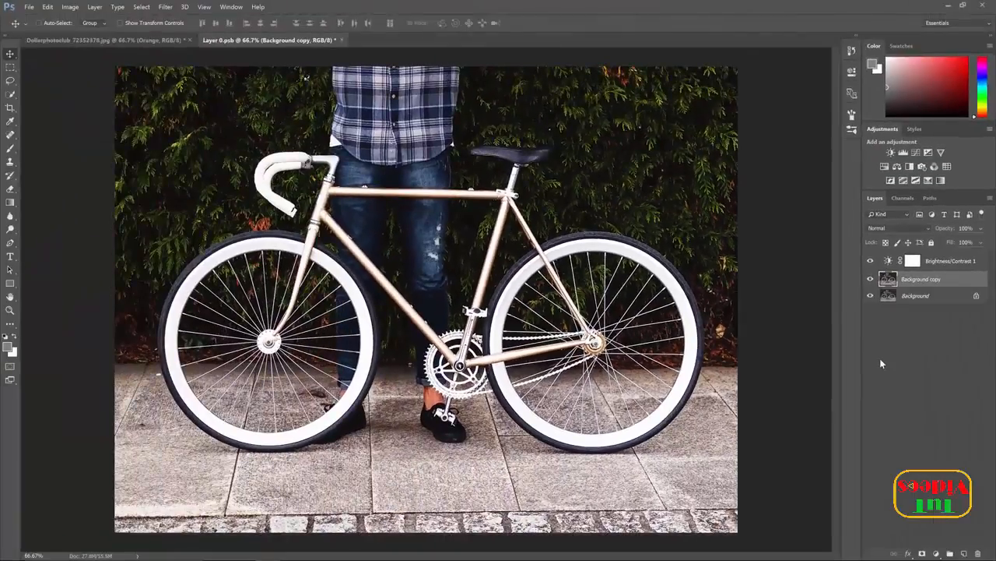
# Step: In Layer 0.psb, apply Motion Blur to Background copy as a smart filter and close the file with the changes saved
pyautogui.hotkey('ctrl', 'j')
pyautogui.hotkey('alt', 't')
pyautogui.press('b')
pyautogui.press('m')
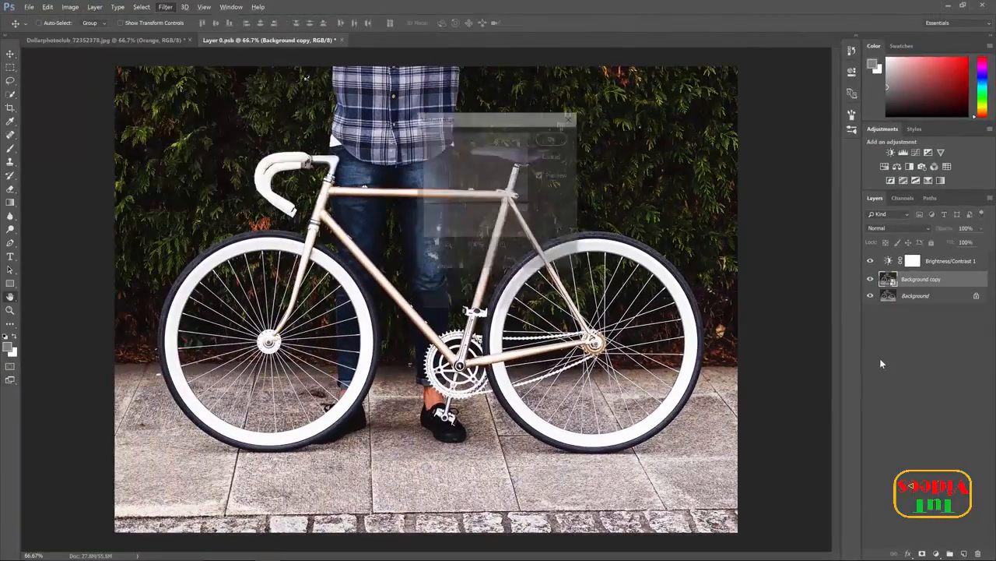
pyautogui.press('Return')
pyautogui.hotkey('ctrl', 'w')
pyautogui.press('Return')
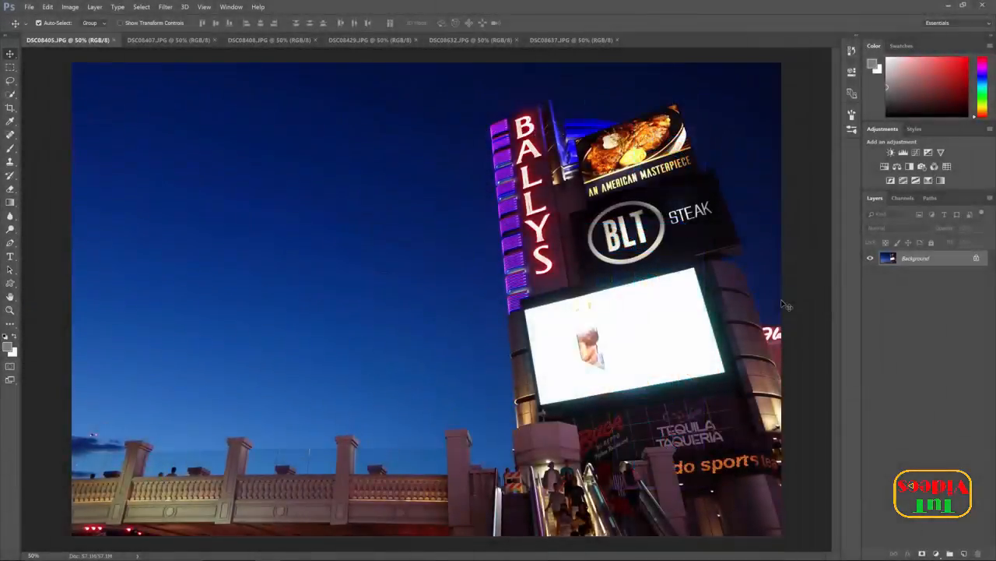
# Step: Look through the open DSC photos one after another, ending back at DSC08405.JPG
pyautogui.hotkey('ctrl', 'Tab')
pyautogui.hotkey('ctrl', 'Tab')
pyautogui.hotkey('ctrl', 'Tab')
pyautogui.hotkey('ctrl', 'Tab')
pyautogui.hotkey('ctrl', 'Tab')
pyautogui.hotkey('ctrl', 'Tab')
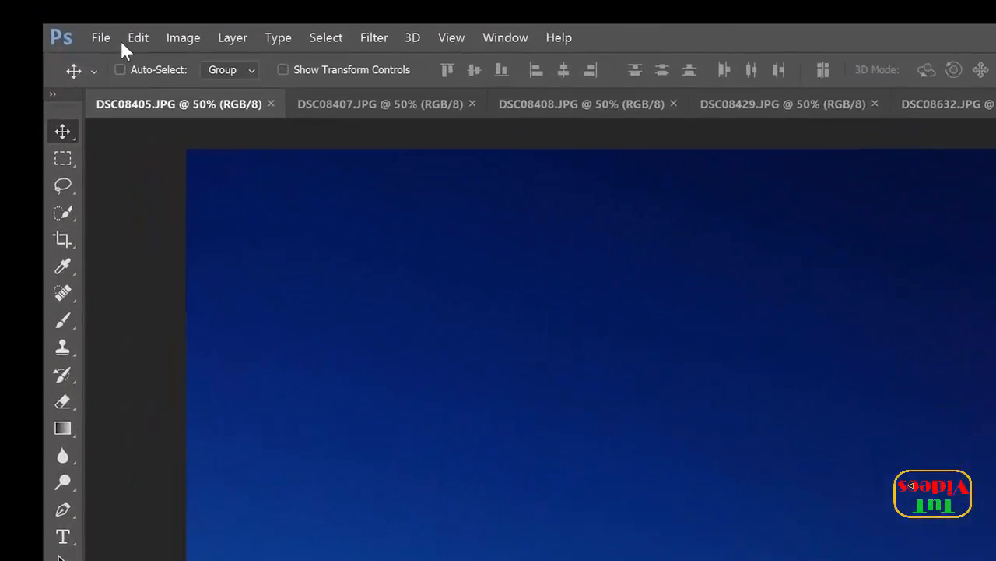
# Step: Place the Watermark PSD as a linked smart object in DSC08405.JPG and move it to the photo's lower-right corner
pyautogui.click(29, 7)
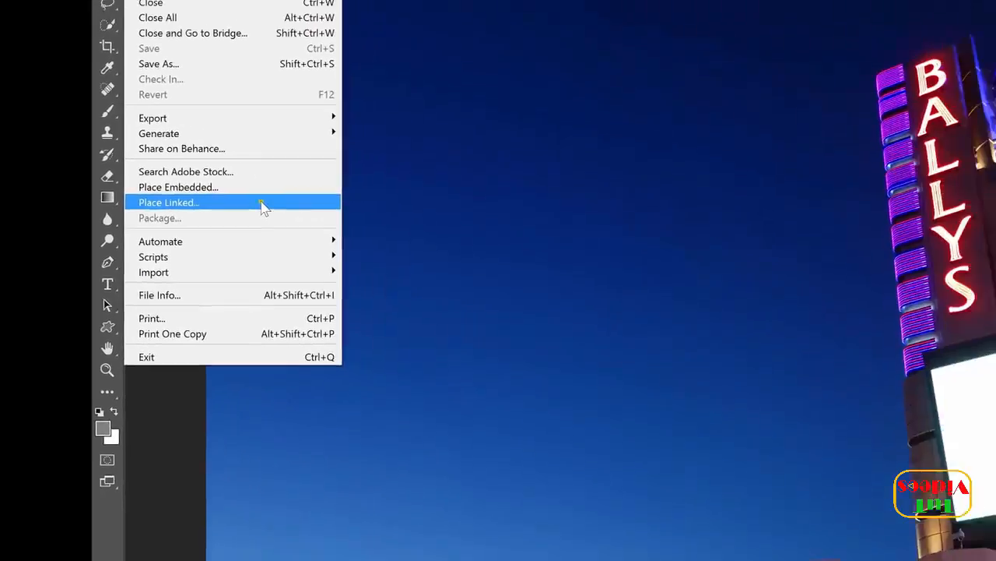
pyautogui.click(364, 200)
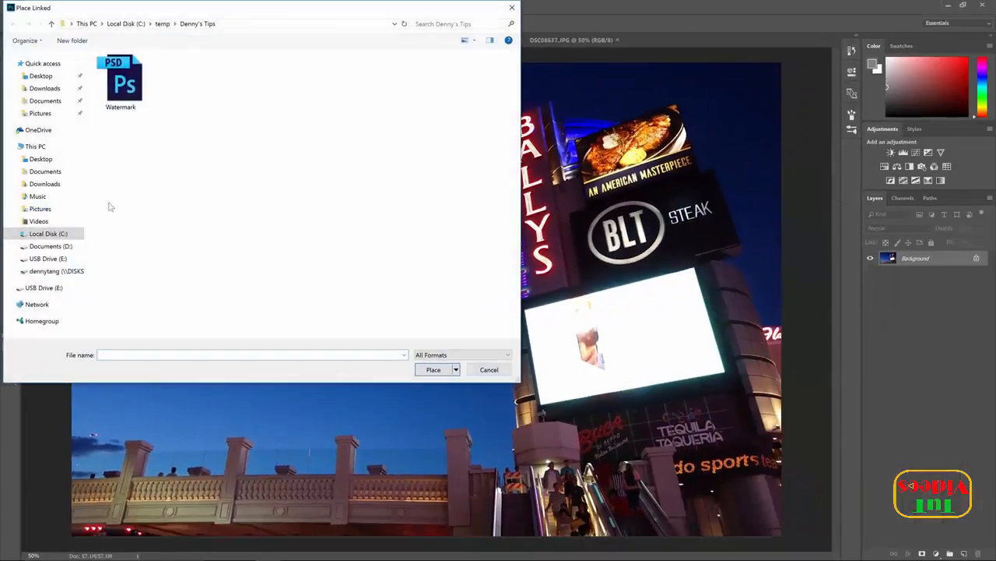
pyautogui.doubleClick(122, 94)
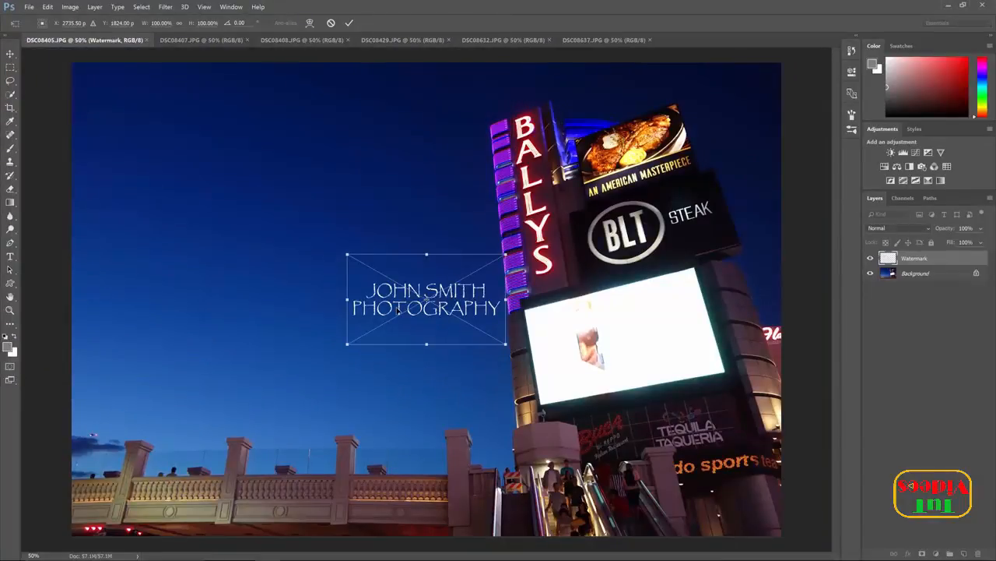
pyautogui.press('Return')
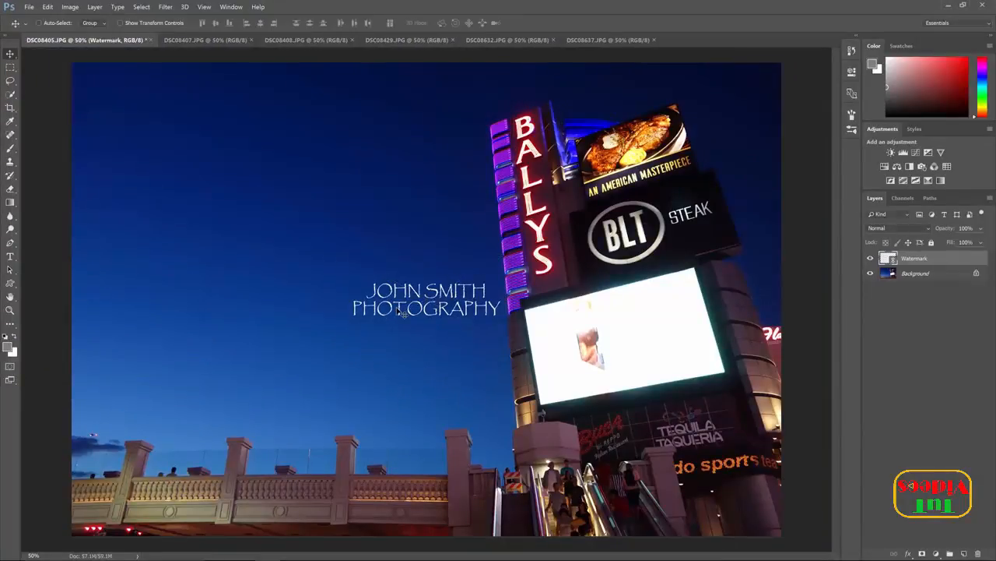
pyautogui.moveTo(400, 310); pyautogui.dragTo(664, 483)
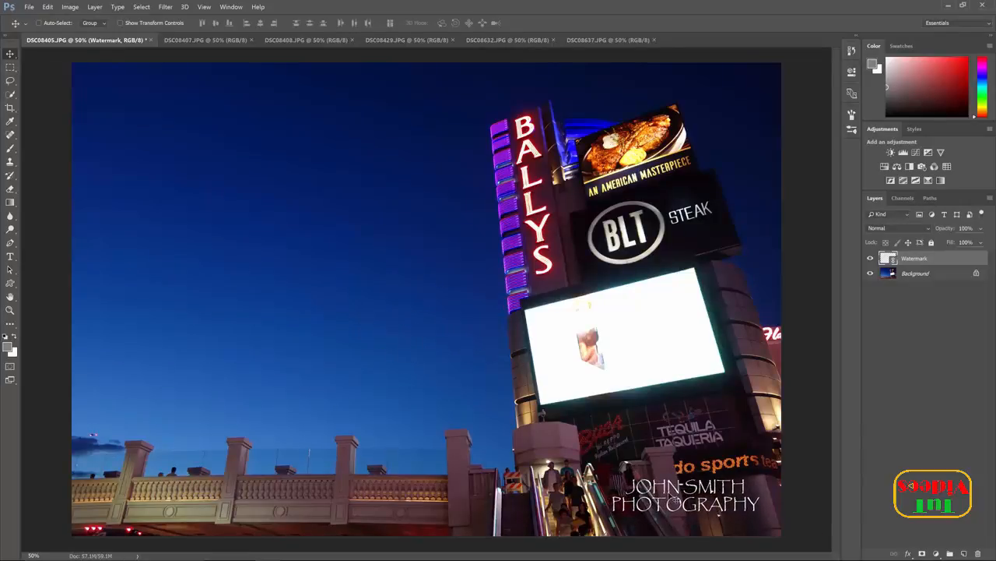
# Step: Float the DSC08405.JPG window and copy its Watermark layer into DSC08637.JPG and DSC08632.JPG
pyautogui.moveTo(113, 40); pyautogui.dragTo(133, 156)
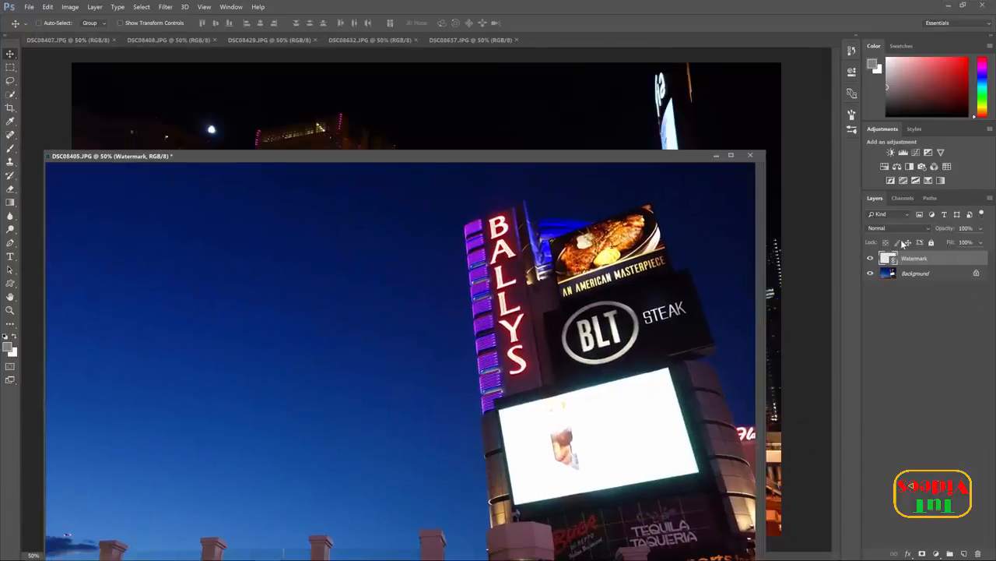
pyautogui.moveTo(907, 263); pyautogui.dragTo(556, 142)
pyautogui.click(367, 39)
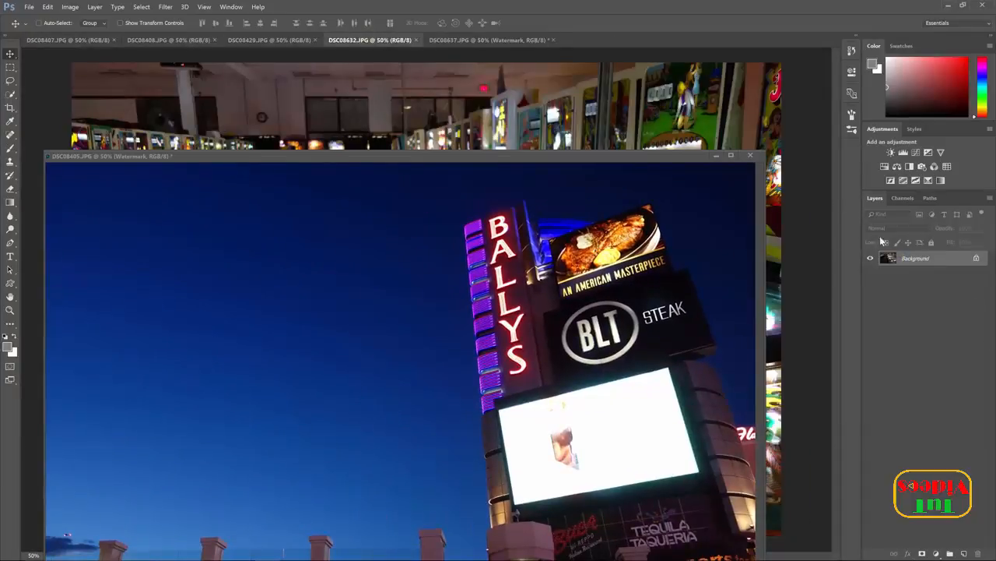
pyautogui.click(638, 357)
pyautogui.moveTo(901, 261); pyautogui.dragTo(545, 110)
# Step: Copy the Watermark layer from DSC08405.JPG into DSC08429.JPG and DSC08408.JPG
pyautogui.click(267, 39)
pyautogui.click(545, 296)
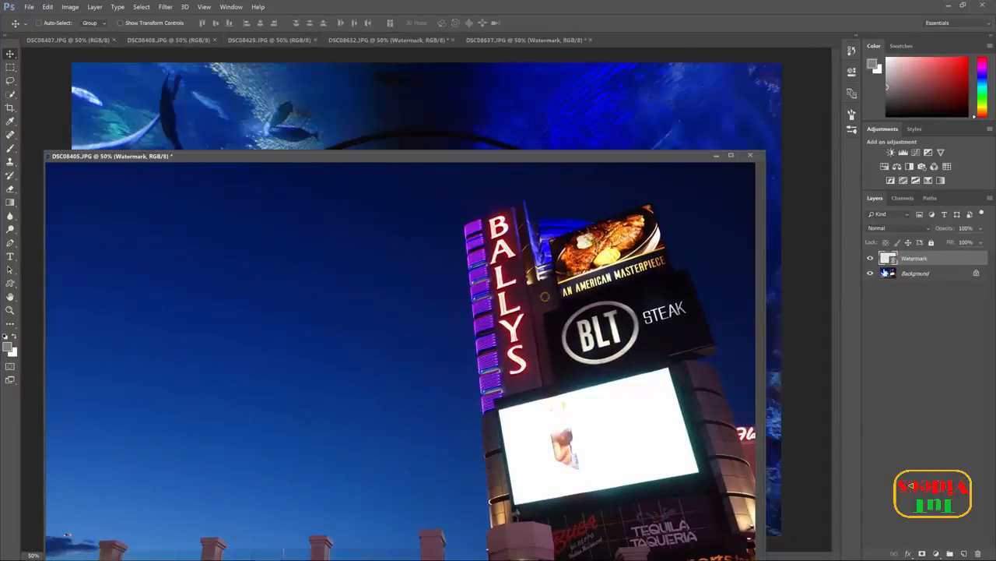
pyautogui.moveTo(899, 257); pyautogui.dragTo(516, 103)
pyautogui.click(130, 39)
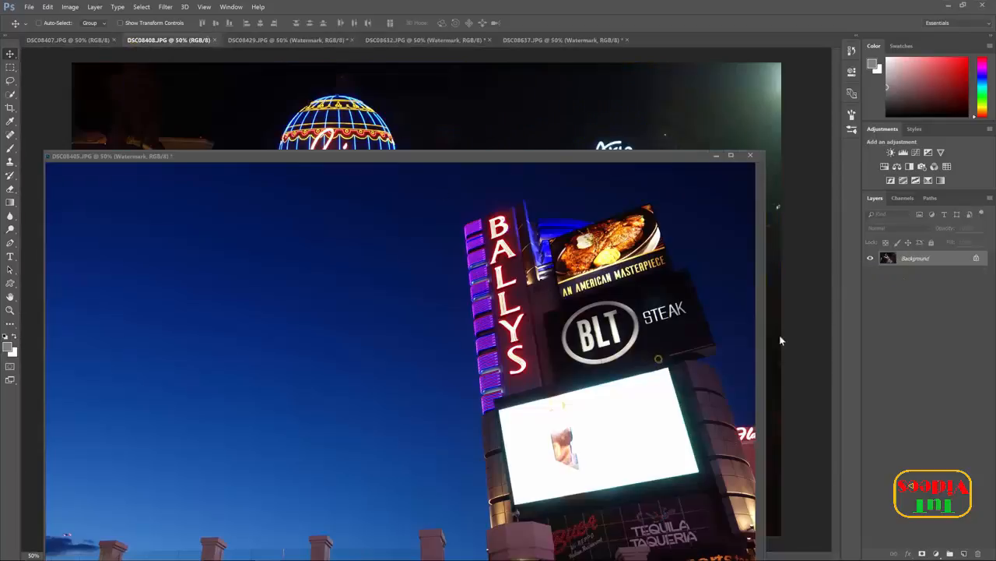
pyautogui.click(659, 359)
pyautogui.moveTo(893, 261); pyautogui.dragTo(542, 97)
# Step: Copy the Watermark layer into DSC08407.JPG and dock the DSC08405.JPG window back among the other documents
pyautogui.click(98, 39)
pyautogui.click(615, 331)
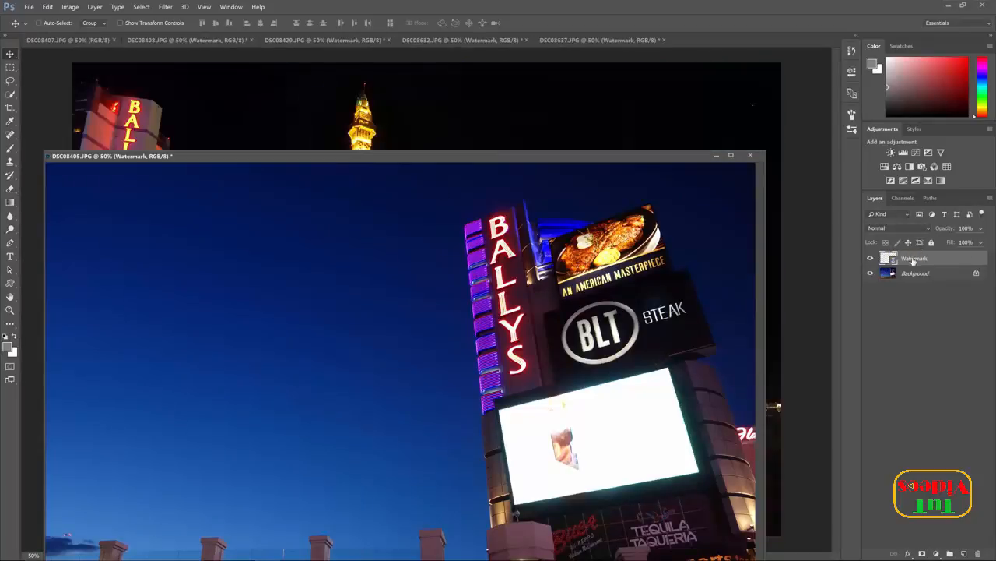
pyautogui.moveTo(488, 155); pyautogui.dragTo(402, 36)
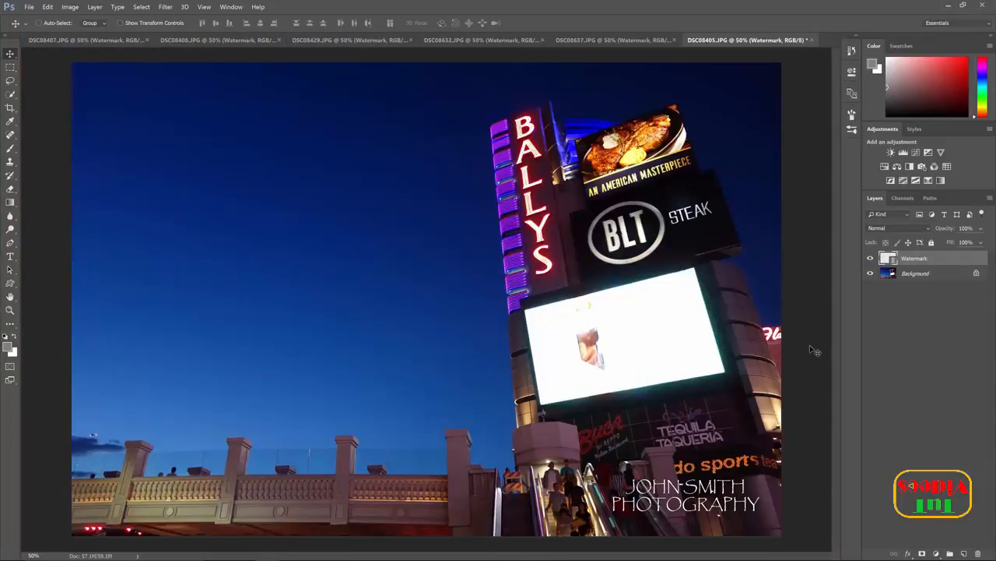
# Step: Open the linked Watermark smart object's source file and change its text font to Helvetica LT Std Roman
pyautogui.doubleClick(890, 262)
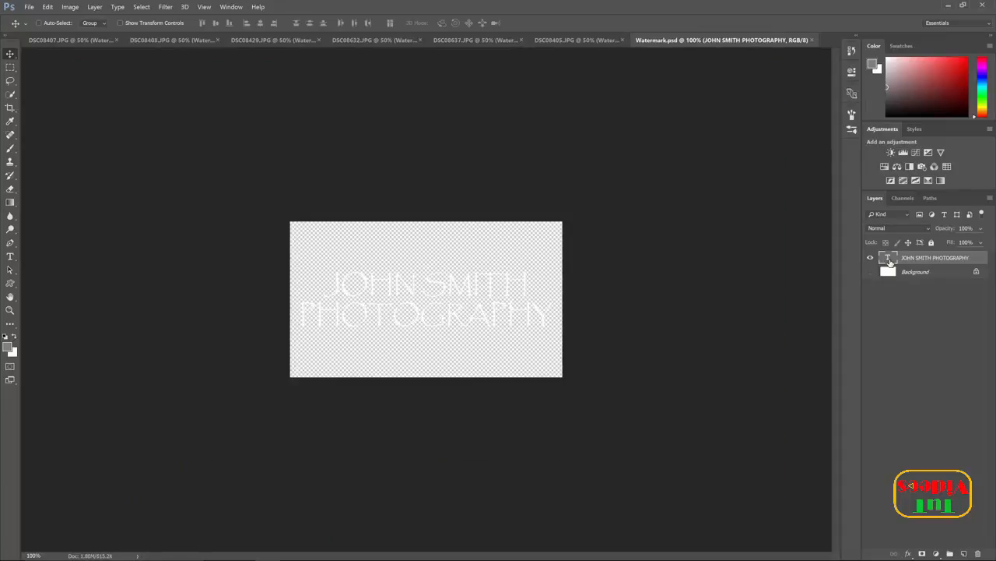
pyautogui.press('t')
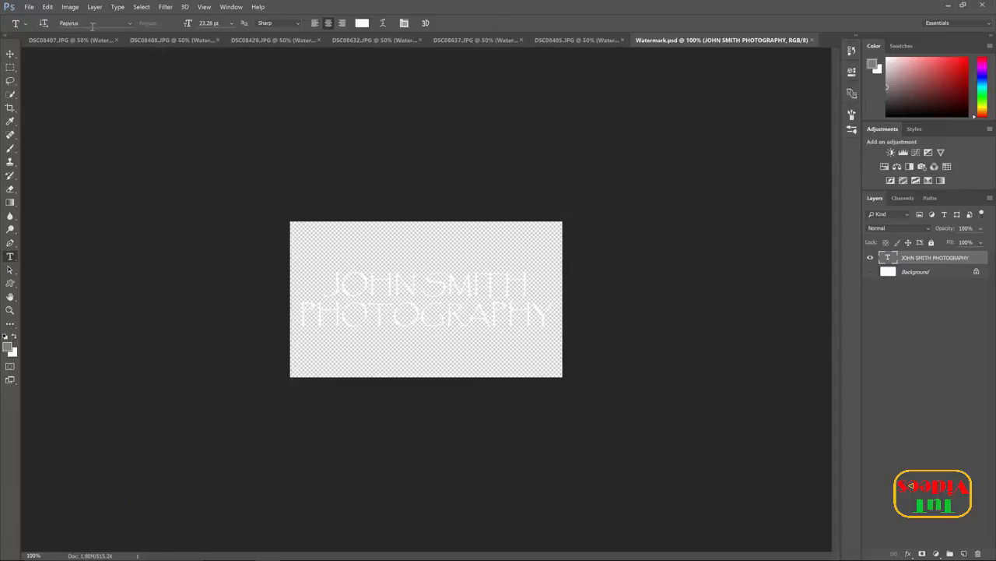
pyautogui.click(92, 24)
pyautogui.write('helvetica')
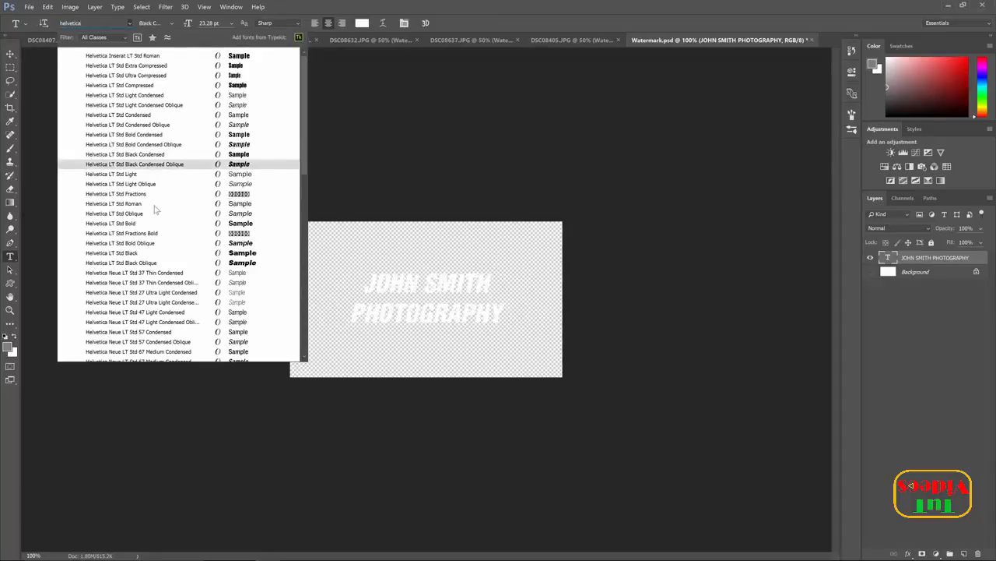
pyautogui.click(154, 206)
# Step: Draw a rectangle shape of about 940 × 290 px around the watermark text
pyautogui.press('u')
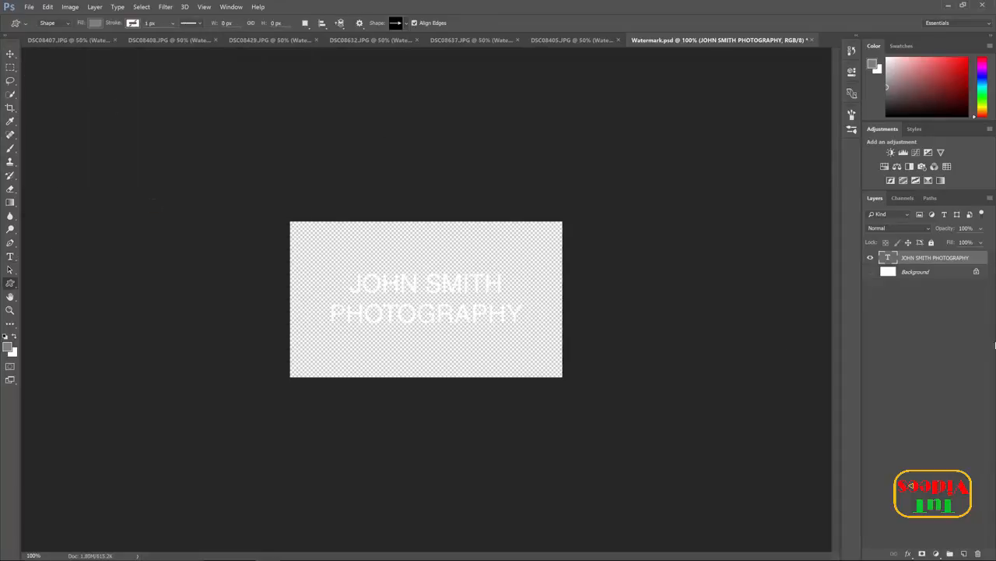
pyautogui.hotkey('shift', 'u')
pyautogui.moveTo(306, 261); pyautogui.dragTo(549, 336)
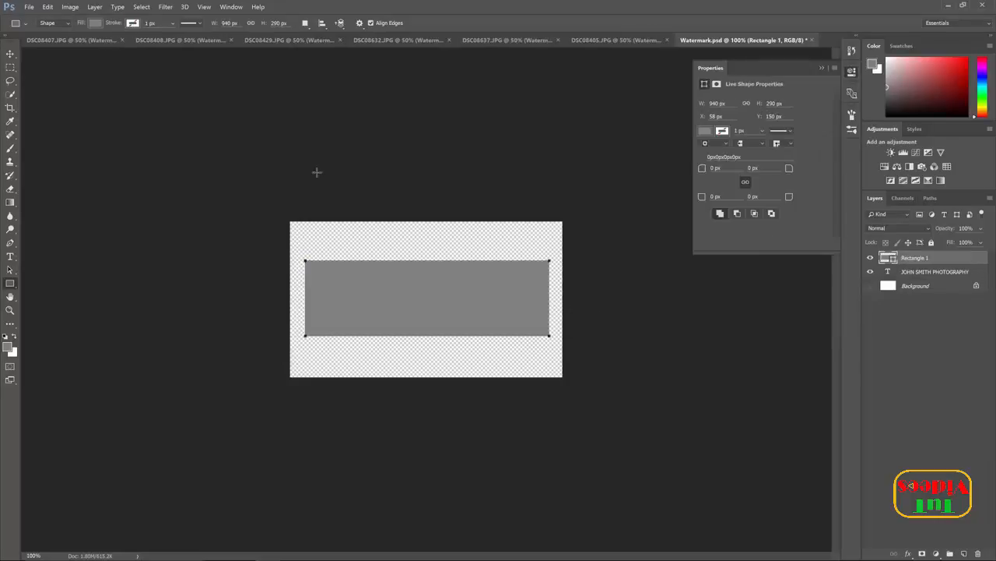
# Step: Remove the fill from the rectangle around the watermark text and give it a white stroke
pyautogui.click(101, 23)
pyautogui.click(52, 42)
pyautogui.click(132, 22)
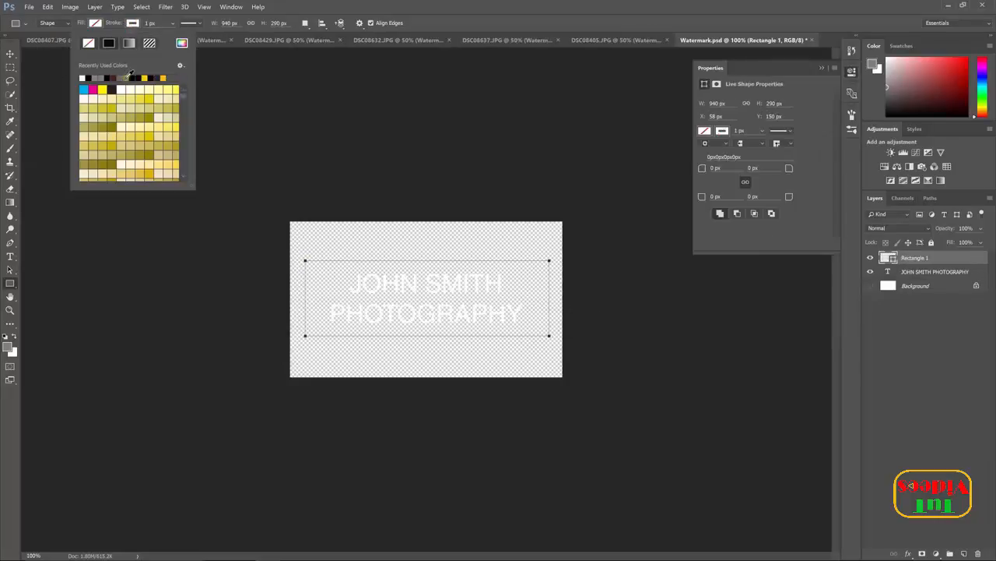
pyautogui.press('Escape')
# Step: Try a 20 px stroke width on the rectangle and settle on 15 px
pyautogui.press('v')
pyautogui.press('a')
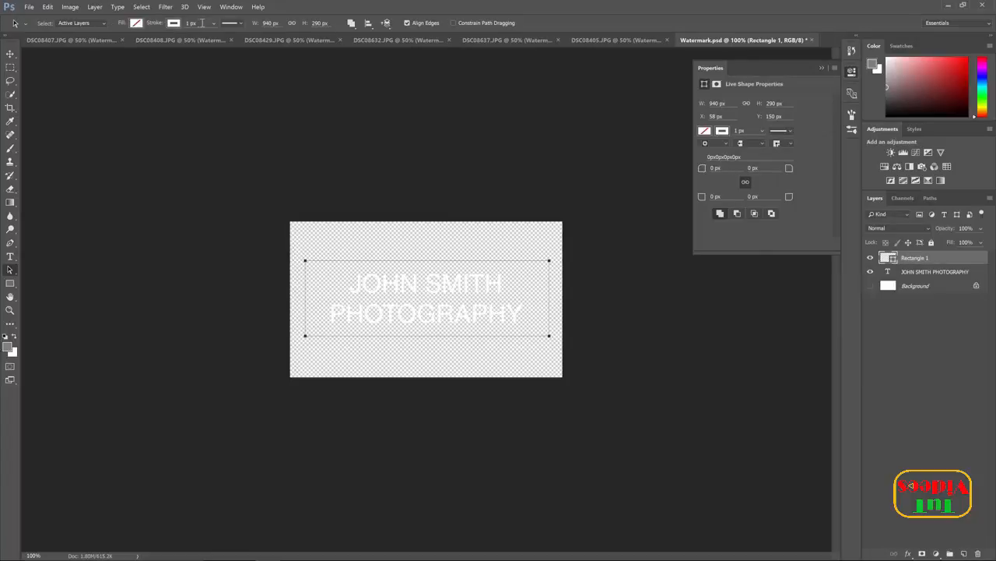
pyautogui.moveTo(202, 22); pyautogui.dragTo(162, 26)
pyautogui.write('20')
pyautogui.press('Return')
pyautogui.write('15')
pyautogui.press('Return')
# Step: Align the rectangle and the text layer to the centre of the canvas, and save and close Watermark.psd
pyautogui.hotkey('ctrl', 'a')
pyautogui.hotkey('alt', 'l')
pyautogui.press('i')
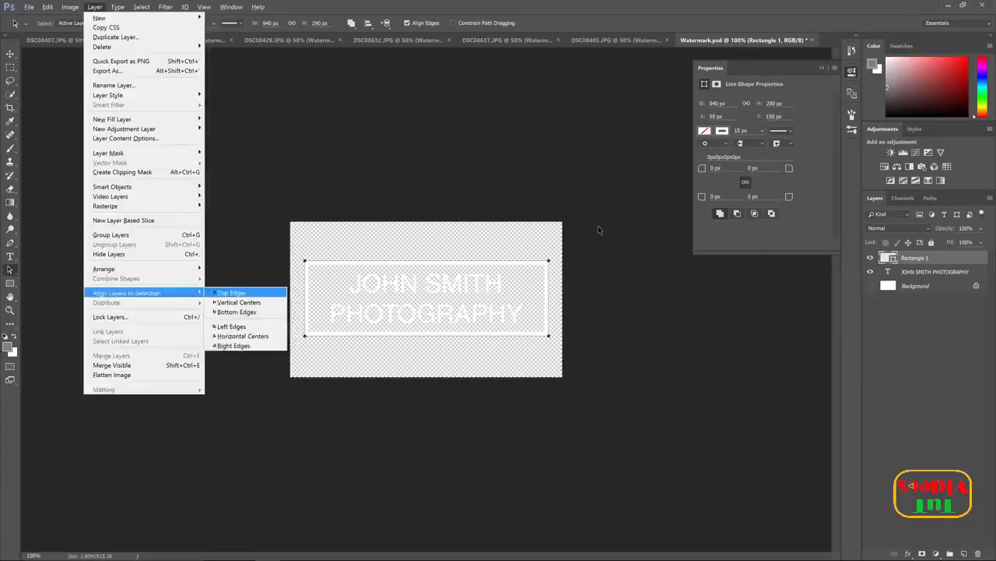
pyautogui.press('Escape')
pyautogui.click(938, 271)
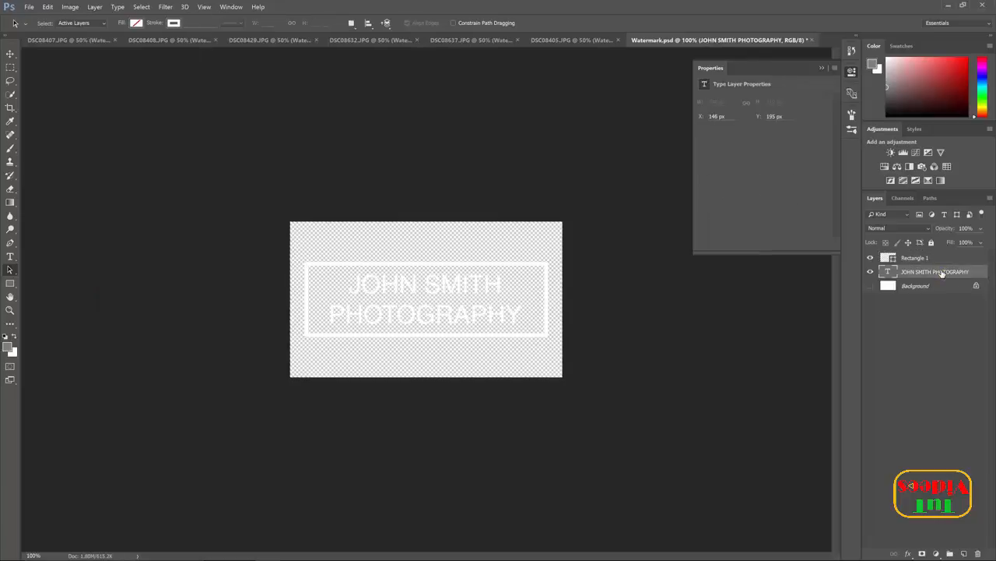
pyautogui.hotkey('ctrl', 'w')
pyautogui.press('Return')
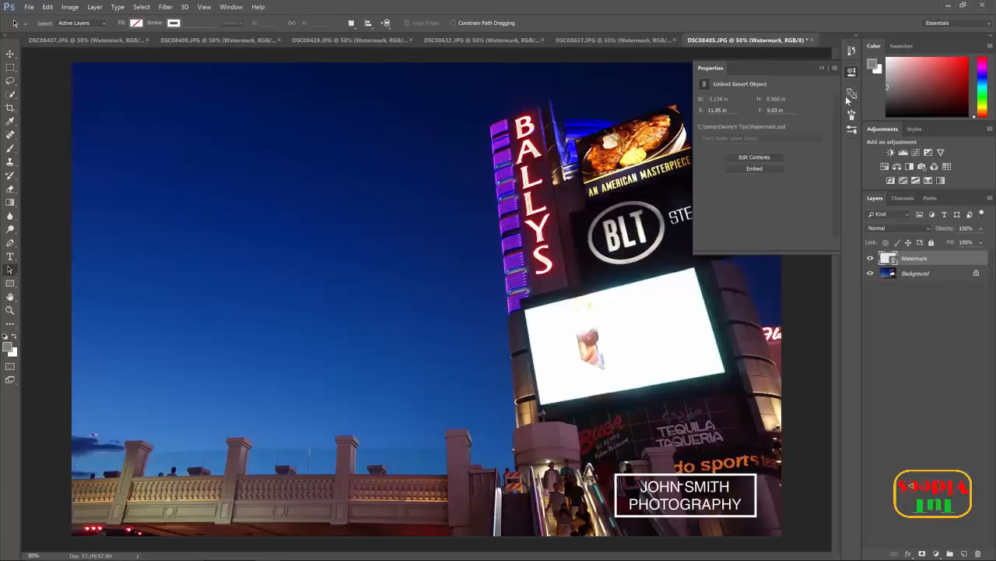
# Step: Hide the layer properties and look through all the open photos to check the edited watermark in each one
pyautogui.click(849, 95)
pyautogui.hotkey('ctrl', 'Tab')
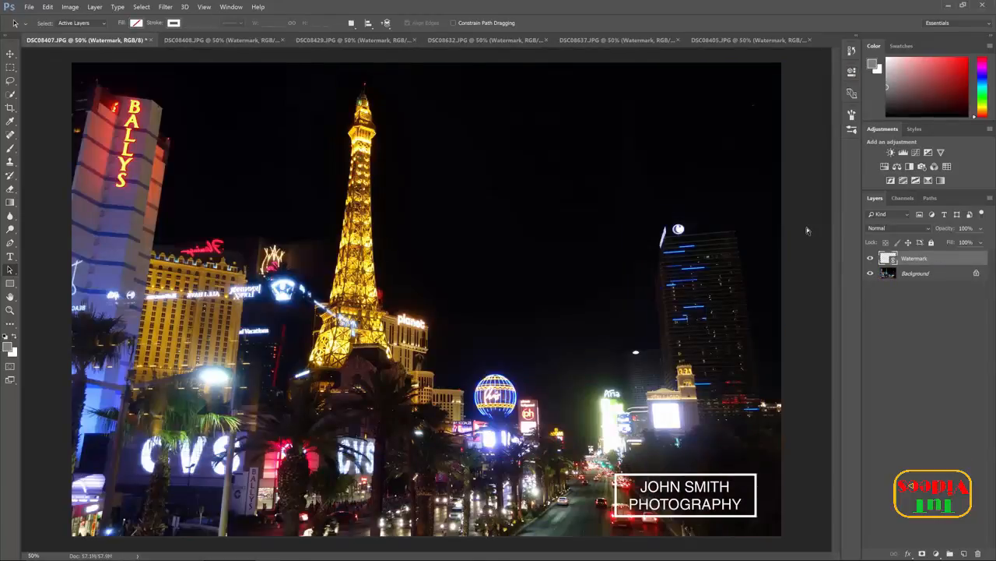
pyautogui.hotkey('ctrl', 'Tab')
pyautogui.hotkey('ctrl', 'Tab')
pyautogui.hotkey('ctrl', 'Tab')
pyautogui.hotkey('ctrl', 'Tab')
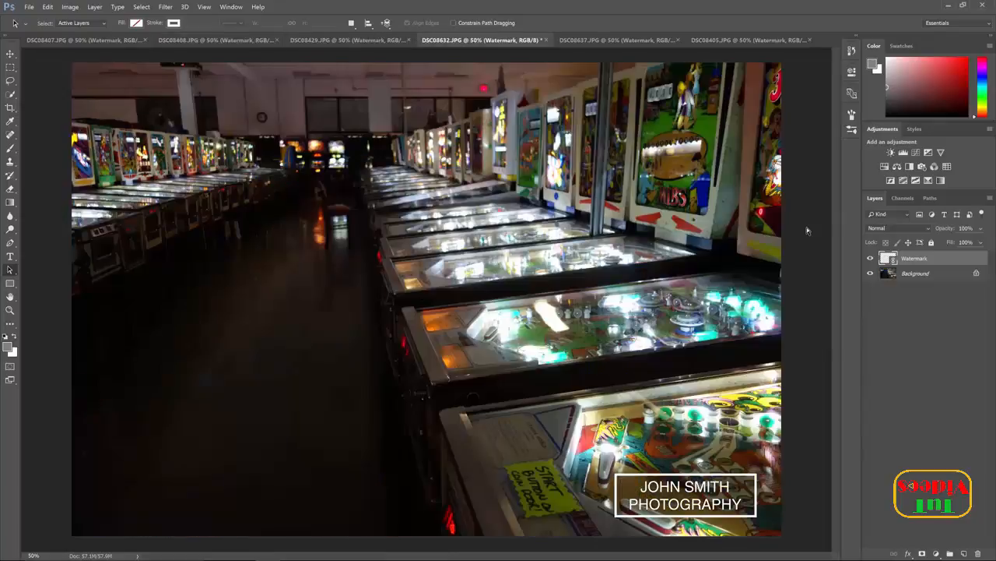
pyautogui.hotkey('ctrl', 'Tab')
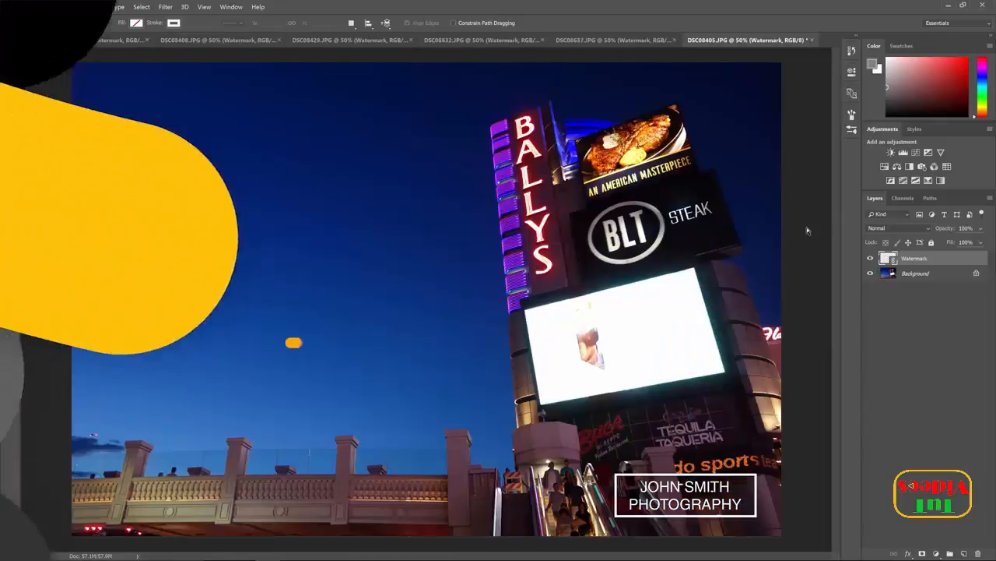